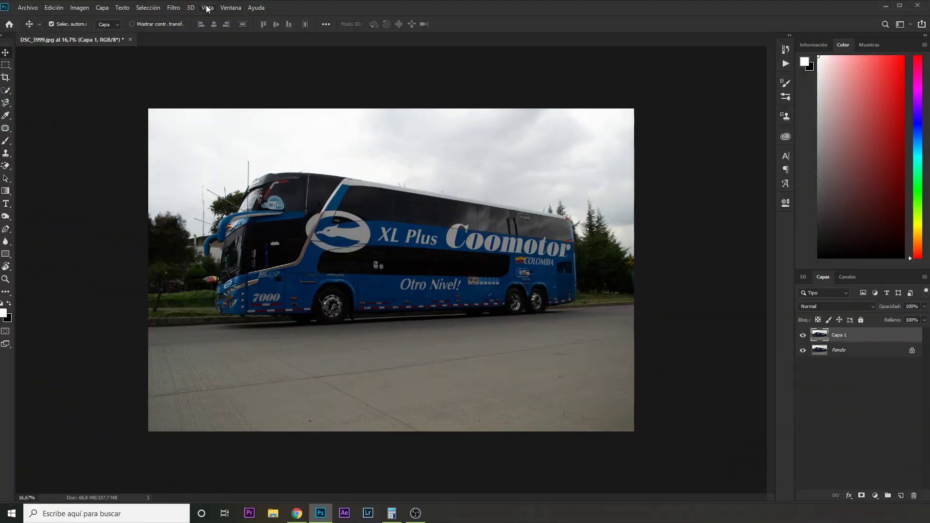
Launch the Camera Raw filter on the bus photo layer Capa 1.
{"action": "left_click", "coordinate": [173, 7]}
{"action": "left_click", "coordinate": [203, 75]}
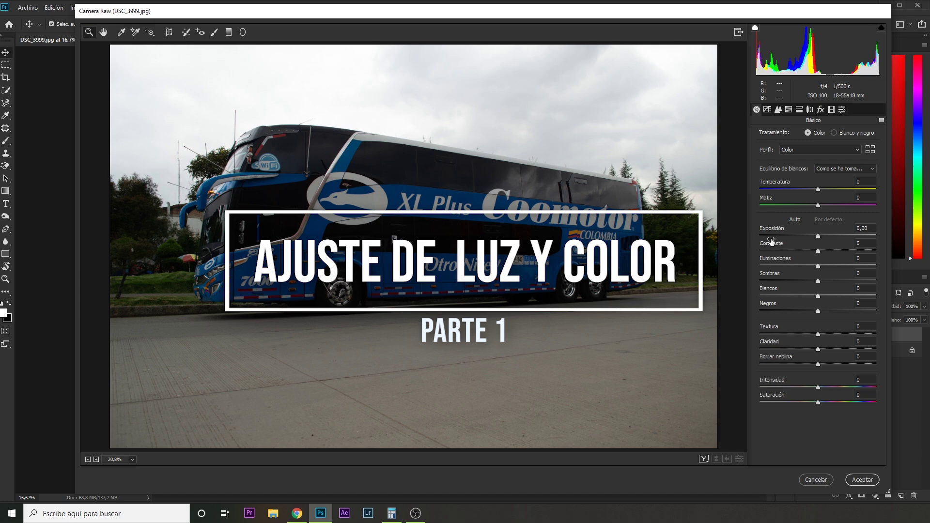
Grade in Camera Raw: exposure +1,75, highlights -36, whites -35, blacks -51, then accept.
{"action": "left_click_drag", "start_coordinate": [817, 236], "coordinate": [836, 236]}
{"action": "mouse_move", "coordinate": [817, 281]}
{"action": "left_mouse_down"}
{"action": "mouse_move", "coordinate": [829, 281]}
{"action": "mouse_move", "coordinate": [806, 294]}
{"action": "left_mouse_up"}
{"action": "left_click_drag", "start_coordinate": [817, 310], "coordinate": [789, 310]}
{"action": "mouse_move", "coordinate": [817, 349]}
{"action": "left_mouse_down"}
{"action": "mouse_move", "coordinate": [825, 333]}
{"action": "mouse_move", "coordinate": [826, 402]}
{"action": "left_mouse_up"}
{"action": "left_click_drag", "start_coordinate": [818, 265], "coordinate": [810, 265]}
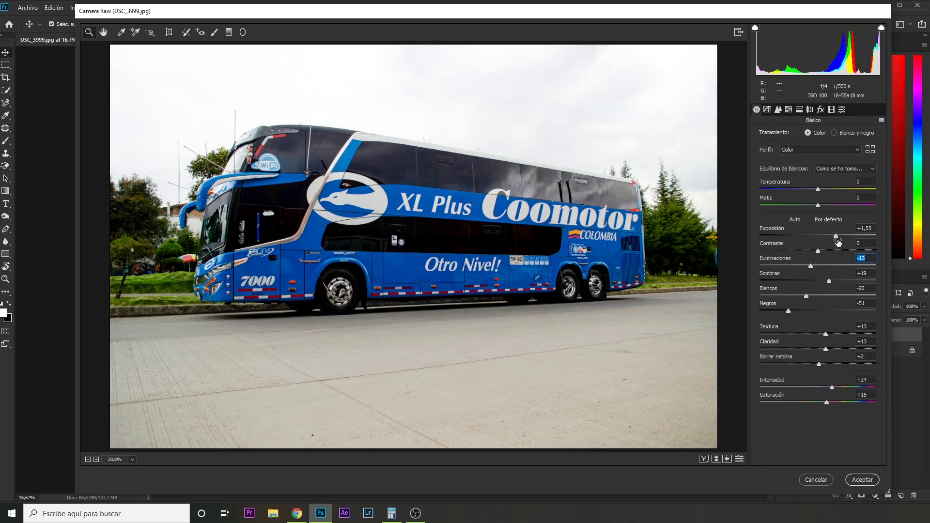
{"action": "left_click_drag", "start_coordinate": [836, 236], "coordinate": [837, 236]}
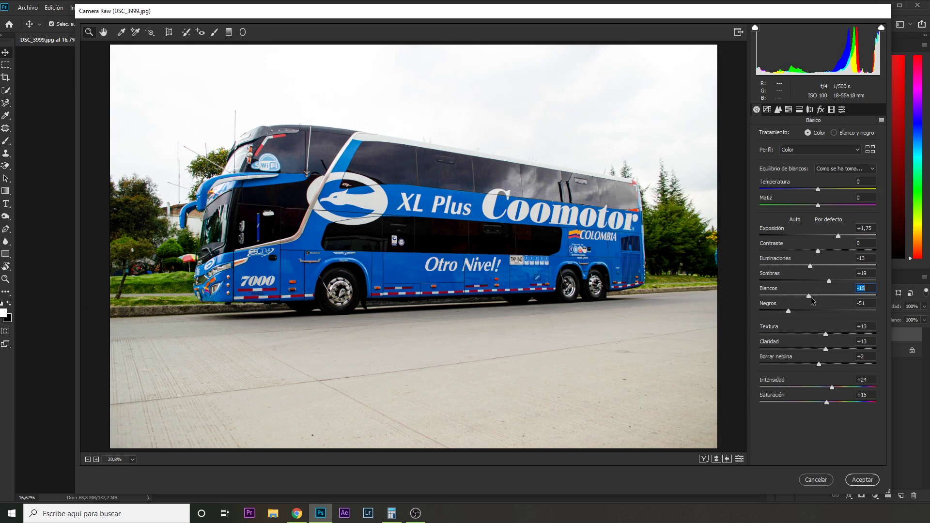
{"action": "left_click_drag", "start_coordinate": [814, 297], "coordinate": [798, 296]}
{"action": "left_click_drag", "start_coordinate": [807, 265], "coordinate": [796, 266]}
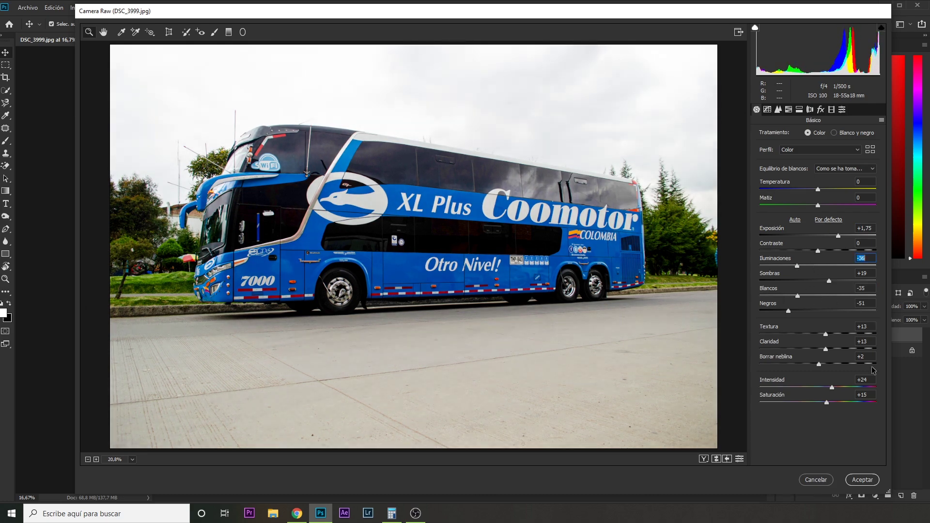
{"action": "left_click", "coordinate": [862, 479]}
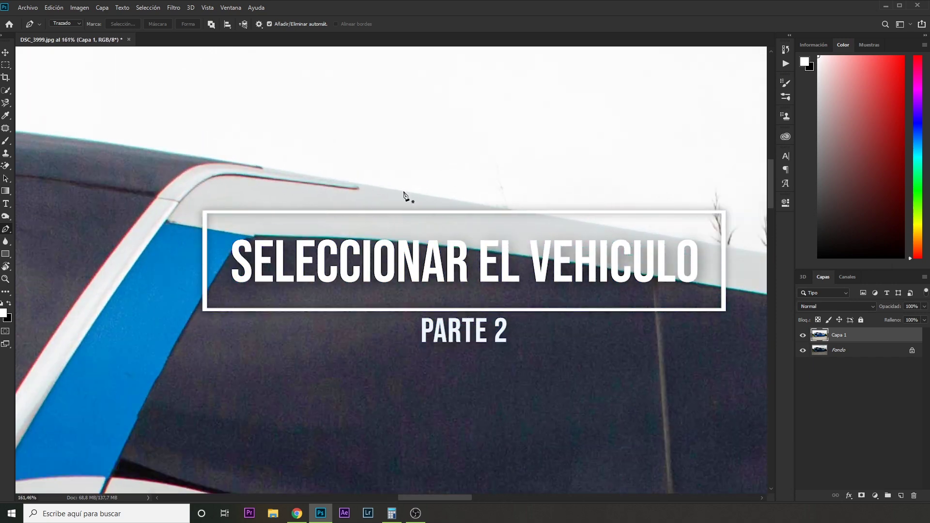
Start the pen path with anchors along the bus roof edge.
{"action": "left_click", "coordinate": [403, 192]}
{"action": "left_click", "coordinate": [249, 164]}
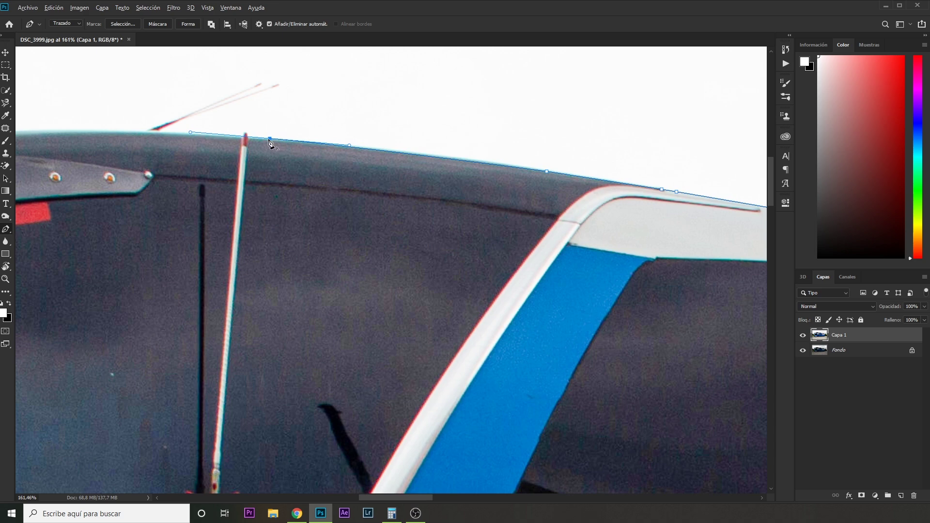
{"action": "left_click", "coordinate": [247, 138]}
{"action": "left_click", "coordinate": [230, 137]}
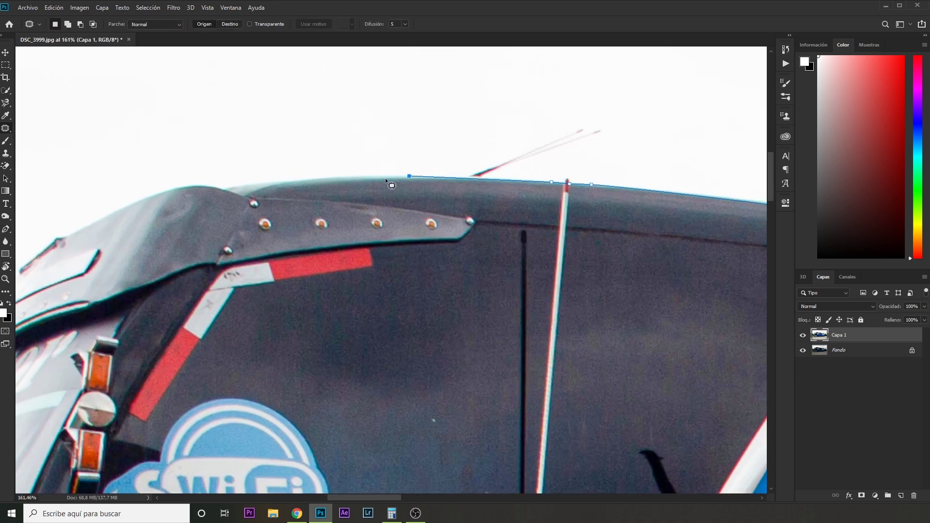
{"action": "left_click_drag", "start_coordinate": [268, 183], "coordinate": [261, 183]}
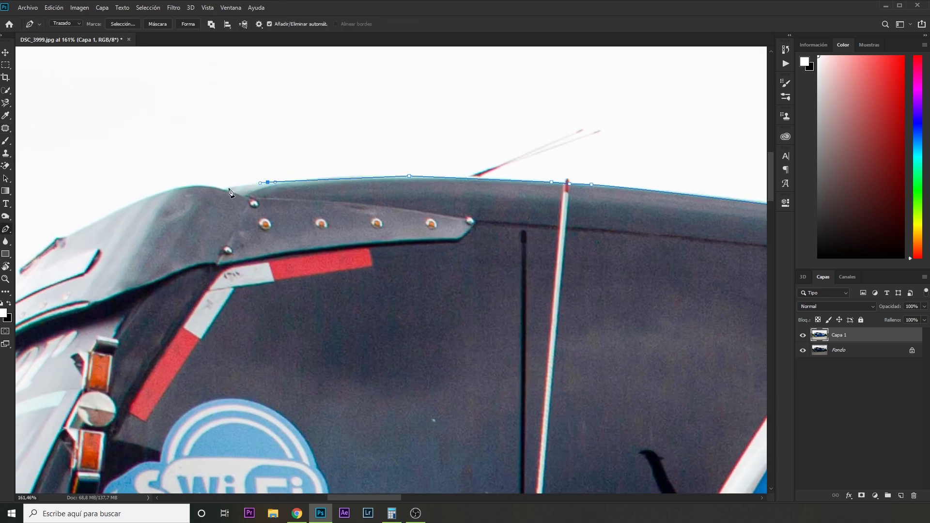
{"action": "scroll", "coordinate": [192, 189], "scroll_direction": "up", "scroll_amount": 5}
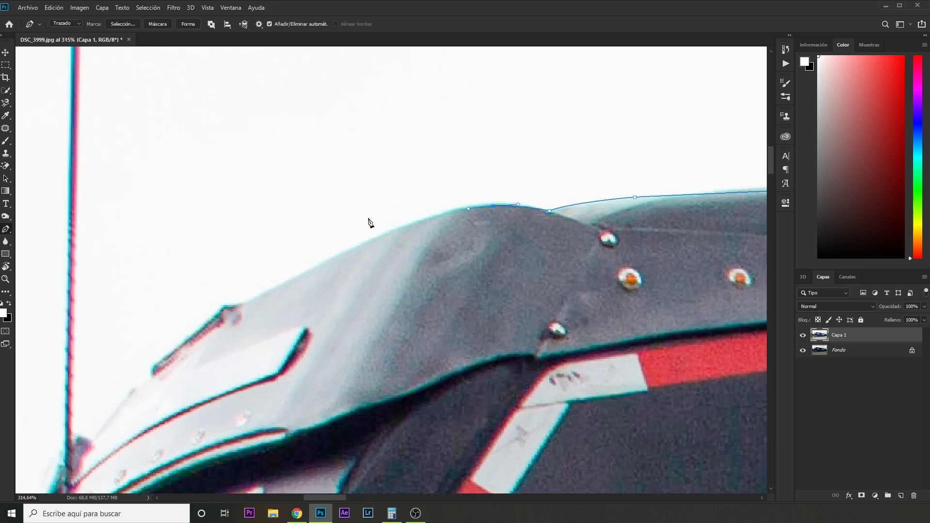
Trace the roof bend and slope down to the front corner with curved anchors.
{"action": "left_click_drag", "start_coordinate": [470, 206], "coordinate": [420, 212]}
{"action": "left_click_drag", "start_coordinate": [295, 274], "coordinate": [169, 338]}
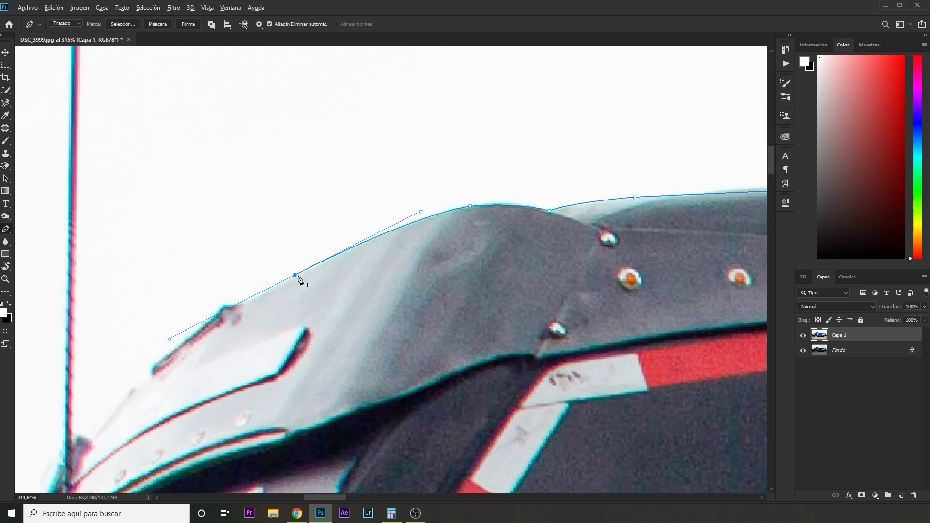
{"action": "left_click", "coordinate": [243, 303]}
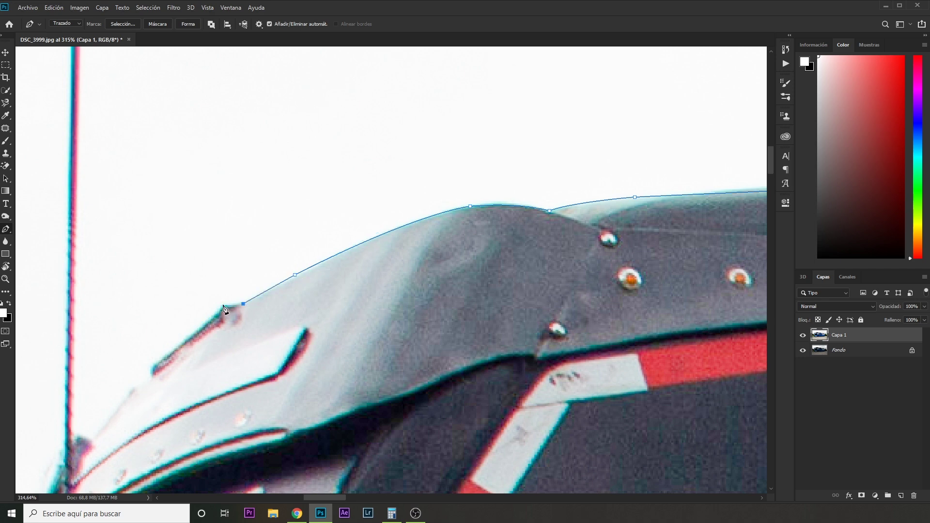
{"action": "left_click", "coordinate": [151, 366]}
{"action": "scroll", "coordinate": [322, 320], "scroll_direction": "down", "scroll_amount": 3}
{"action": "scroll", "coordinate": [320, 316], "scroll_direction": "down", "scroll_amount": 3}
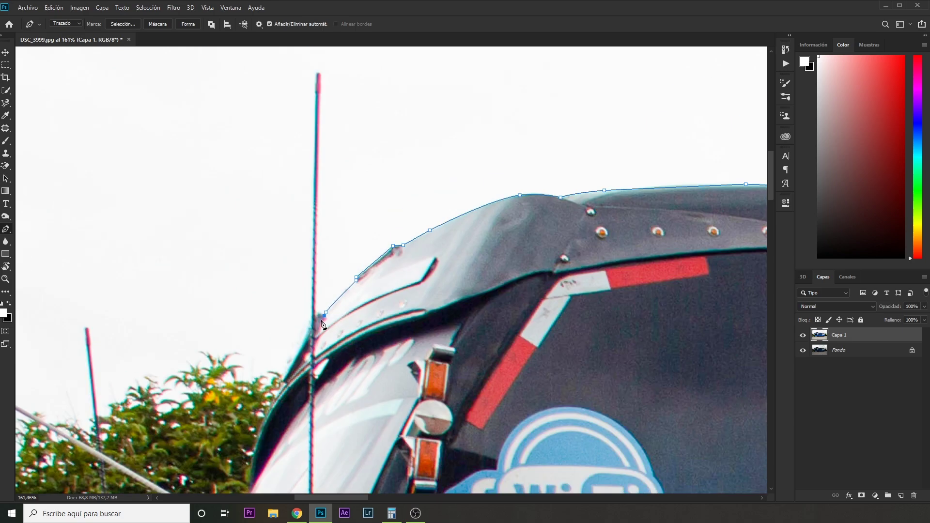
{"action": "scroll", "coordinate": [319, 314], "scroll_direction": "down", "scroll_amount": 4}
{"action": "scroll", "coordinate": [320, 314], "scroll_direction": "up", "scroll_amount": 5}
{"action": "scroll", "coordinate": [320, 314], "scroll_direction": "up", "scroll_amount": 4}
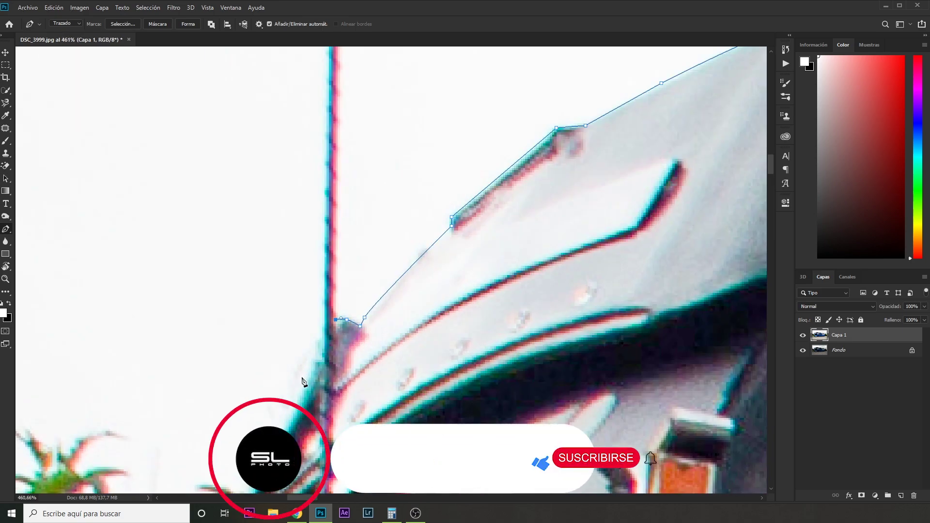
Continue the path down the windscreen edge.
{"action": "left_click_drag", "start_coordinate": [306, 386], "coordinate": [530, 154]}
{"action": "left_click", "coordinate": [469, 264]}
{"action": "left_click", "coordinate": [465, 281]}
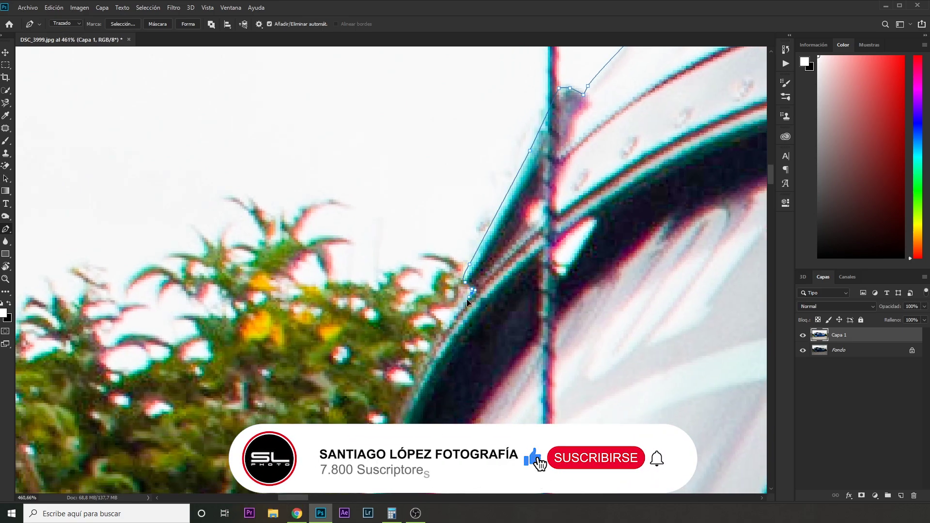
{"action": "left_click", "coordinate": [472, 291]}
{"action": "left_click_drag", "start_coordinate": [458, 317], "coordinate": [533, 98]}
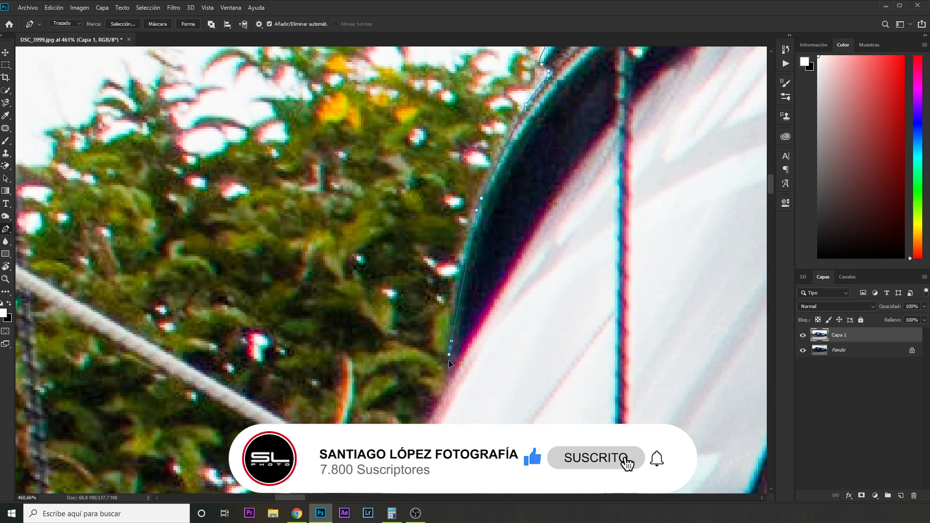
{"action": "left_click_drag", "start_coordinate": [451, 347], "coordinate": [453, 403]}
{"action": "scroll", "coordinate": [454, 352], "scroll_direction": "down", "scroll_amount": 2}
Extend the path out along the thin wire toward its tip.
{"action": "left_click_drag", "start_coordinate": [402, 464], "coordinate": [455, 318]}
{"action": "left_click", "coordinate": [457, 317]}
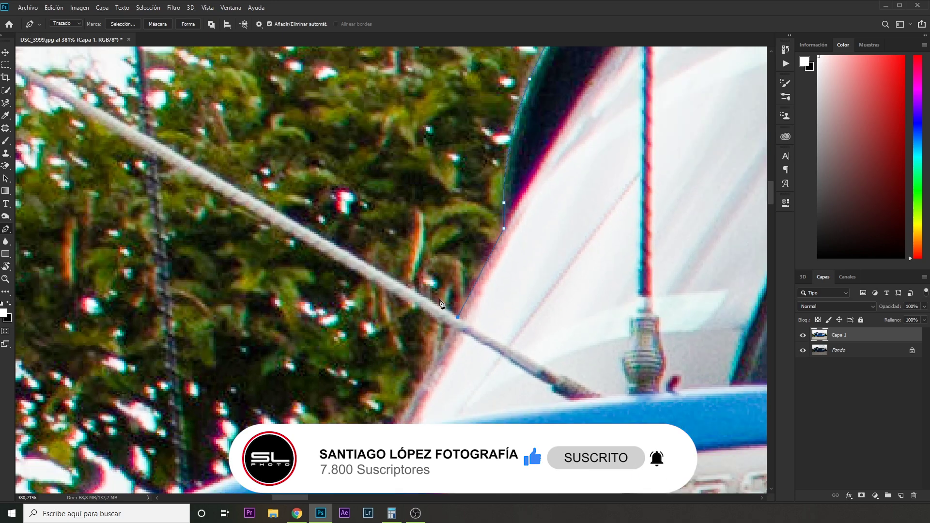
{"action": "scroll", "coordinate": [356, 261], "scroll_direction": "down", "scroll_amount": 2}
{"action": "scroll", "coordinate": [688, 312], "scroll_direction": "up", "scroll_amount": 3}
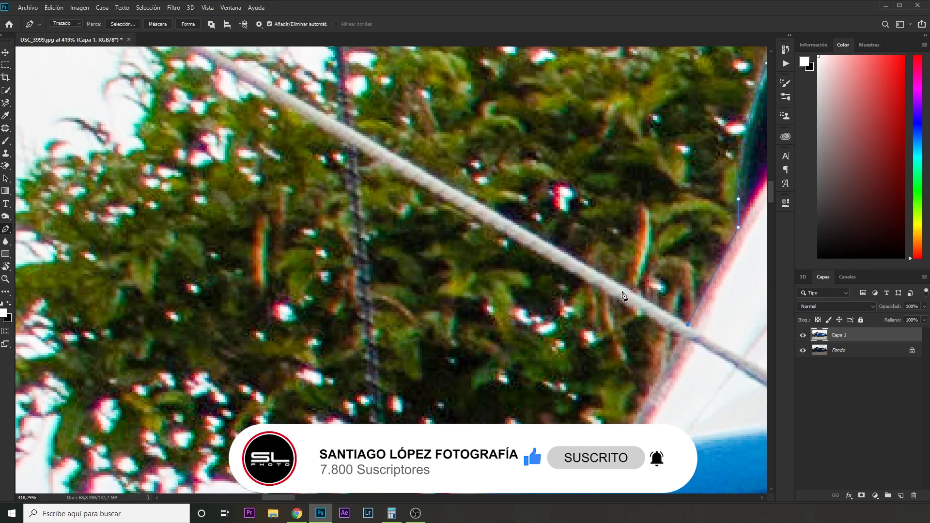
{"action": "left_click", "coordinate": [620, 287]}
{"action": "left_click_drag", "start_coordinate": [501, 254], "coordinate": [559, 280]}
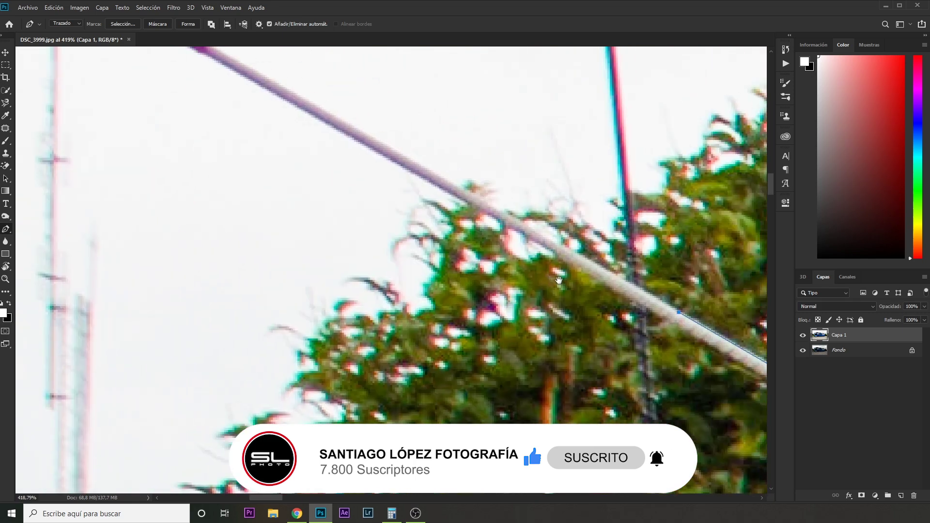
{"action": "left_click", "coordinate": [511, 219]}
{"action": "left_click", "coordinate": [333, 120]}
{"action": "left_click_drag", "start_coordinate": [211, 51], "coordinate": [420, 211]}
Anchor the path at the wire's tip, then pan back along the wire.
{"action": "left_click", "coordinate": [416, 206]}
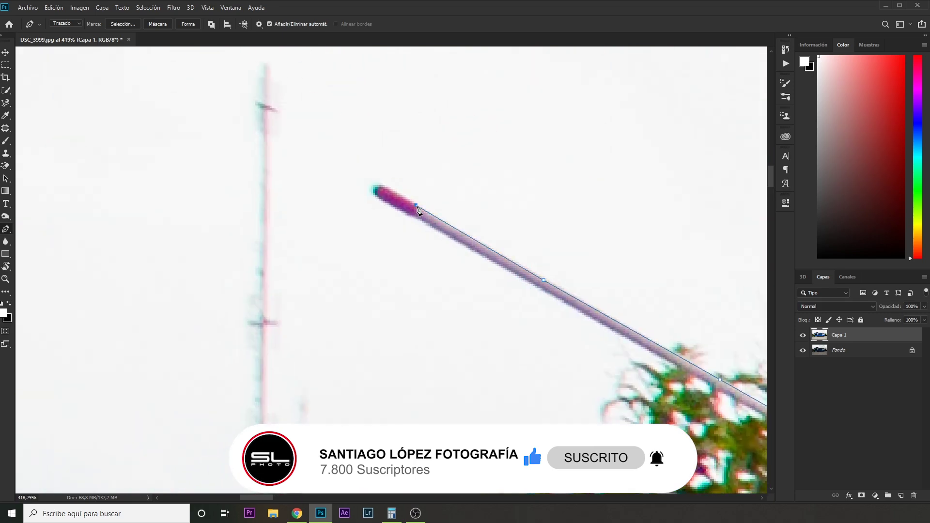
{"action": "scroll", "coordinate": [418, 209], "scroll_direction": "up", "scroll_amount": 3}
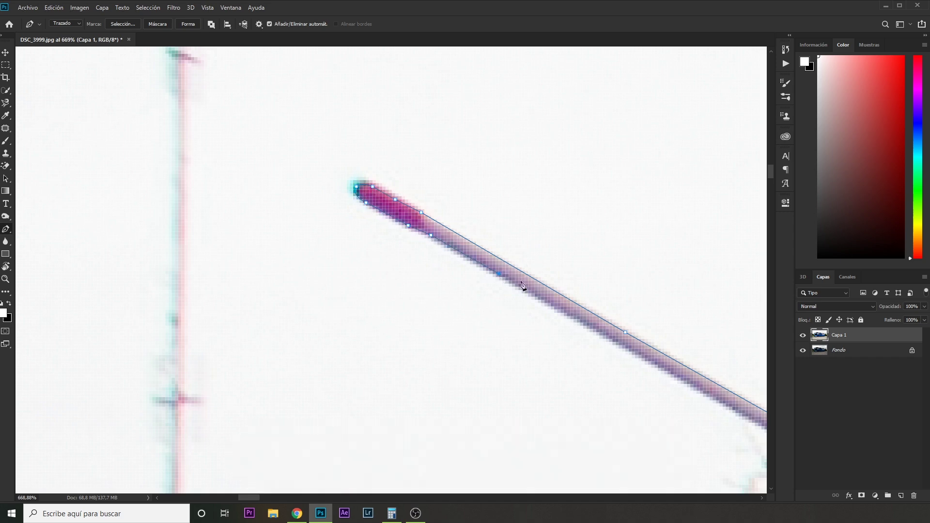
{"action": "left_click_drag", "start_coordinate": [522, 286], "coordinate": [405, 151]}
{"action": "left_click_drag", "start_coordinate": [494, 208], "coordinate": [348, 126]}
{"action": "left_click_drag", "start_coordinate": [523, 238], "coordinate": [358, 156]}
{"action": "left_click_drag", "start_coordinate": [560, 218], "coordinate": [441, 167]}
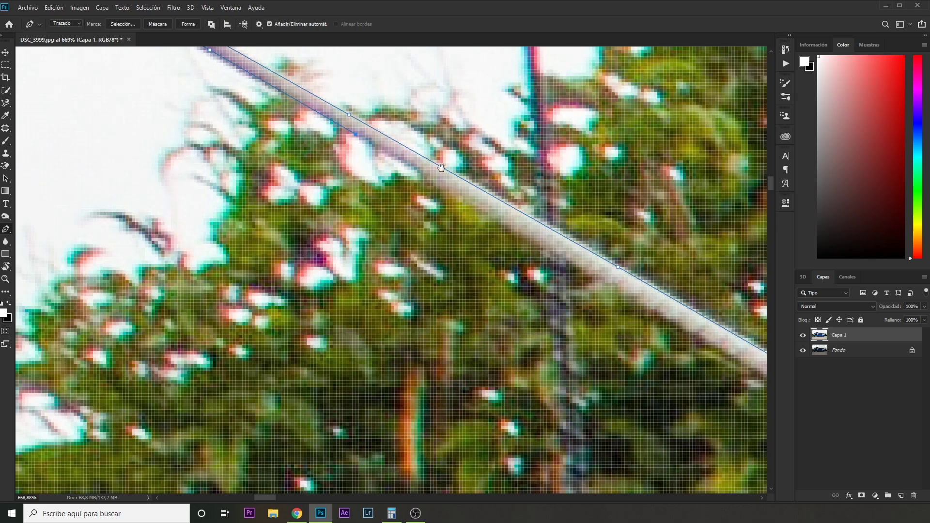
{"action": "left_click_drag", "start_coordinate": [573, 253], "coordinate": [432, 137]}
{"action": "left_click_drag", "start_coordinate": [543, 216], "coordinate": [368, 97]}
{"action": "mouse_move", "coordinate": [532, 257]}
{"action": "left_mouse_down"}
{"action": "mouse_move", "coordinate": [401, 171]}
{"action": "mouse_move", "coordinate": [314, 137]}
{"action": "left_mouse_up"}
Run the path under the wire back to the bus and along the curved blue edge.
{"action": "left_click", "coordinate": [480, 220]}
{"action": "left_click", "coordinate": [413, 347]}
{"action": "left_click_drag", "start_coordinate": [230, 425], "coordinate": [360, 307]}
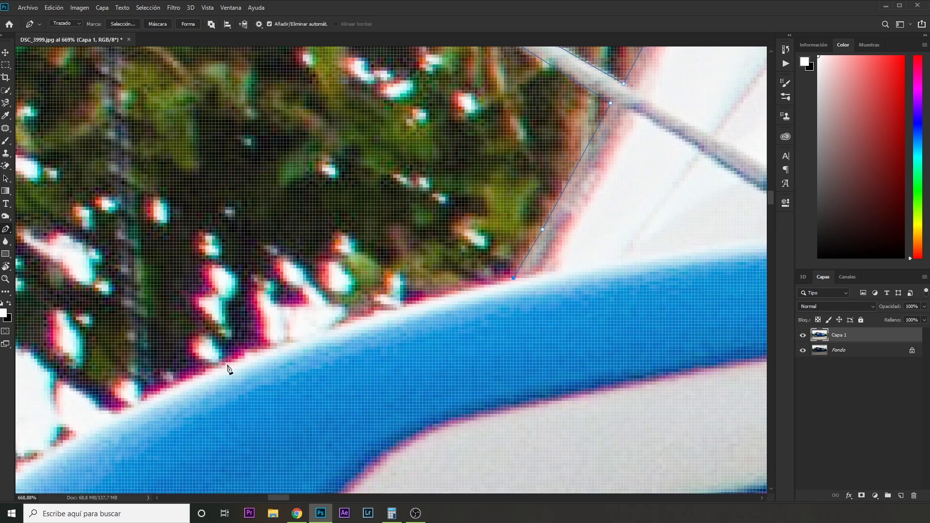
{"action": "left_click_drag", "start_coordinate": [218, 372], "coordinate": [105, 429]}
{"action": "left_click_drag", "start_coordinate": [207, 372], "coordinate": [530, 122]}
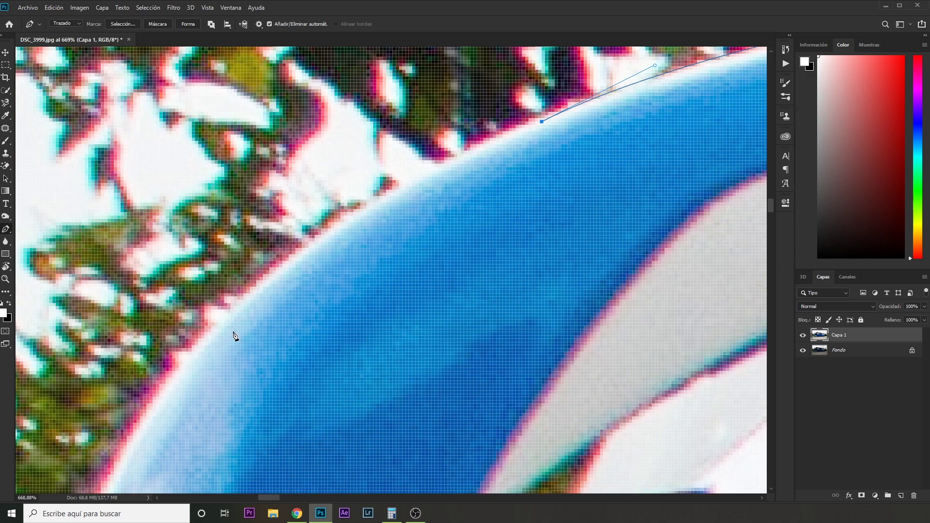
{"action": "left_click_drag", "start_coordinate": [195, 342], "coordinate": [46, 488]}
{"action": "scroll", "coordinate": [131, 377], "scroll_direction": "down", "scroll_amount": 1}
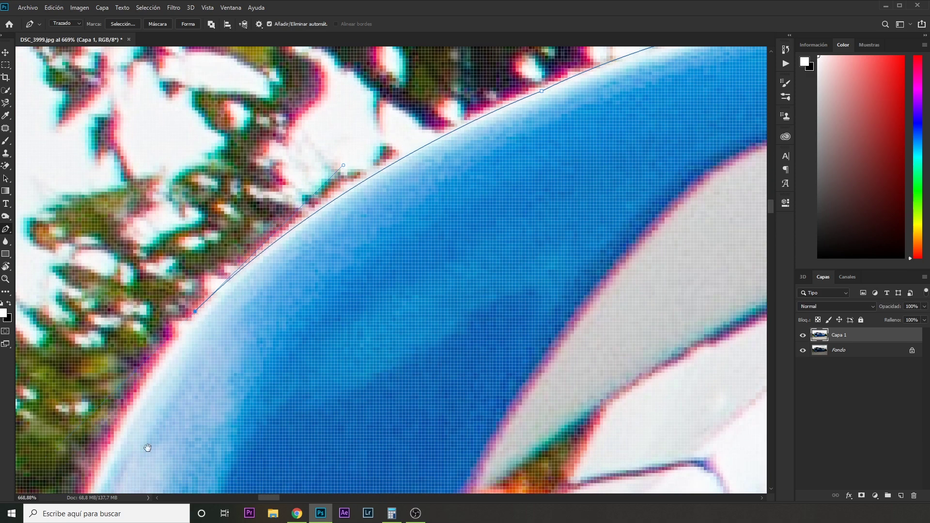
{"action": "scroll", "coordinate": [248, 318], "scroll_direction": "down", "scroll_amount": 2}
{"action": "mouse_move", "coordinate": [148, 447]}
{"action": "left_mouse_down"}
{"action": "mouse_move", "coordinate": [247, 318]}
{"action": "mouse_move", "coordinate": [213, 405]}
{"action": "left_mouse_up"}
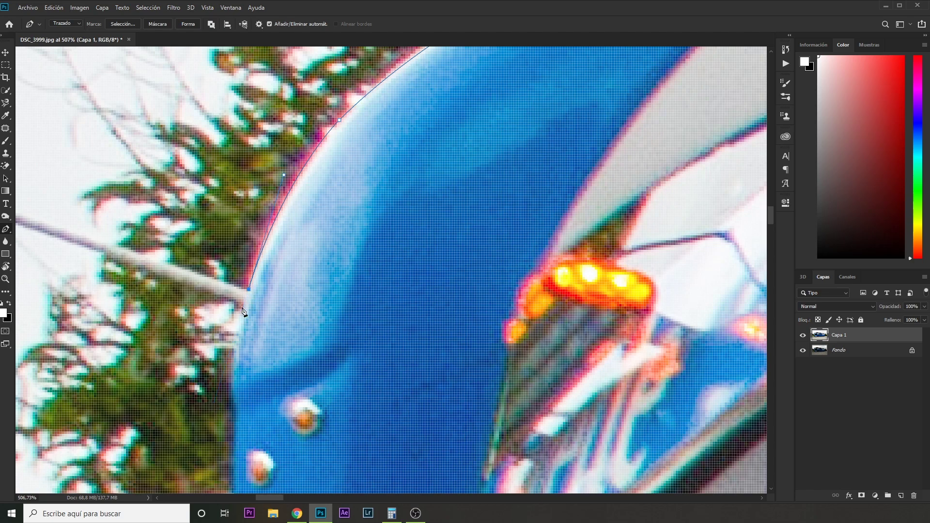
{"action": "scroll", "coordinate": [245, 313], "scroll_direction": "down", "scroll_amount": 5}
{"action": "scroll", "coordinate": [252, 315], "scroll_direction": "up", "scroll_amount": 2}
{"action": "scroll", "coordinate": [260, 319], "scroll_direction": "up", "scroll_amount": 3}
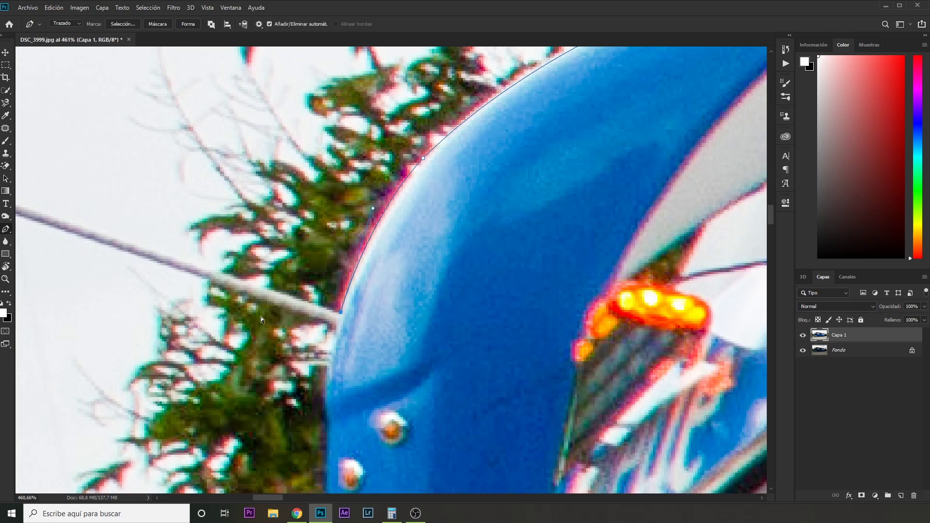
Wrap the path out along the second rod, around its tip and back.
{"action": "left_click_drag", "start_coordinate": [178, 258], "coordinate": [487, 346]}
{"action": "left_click", "coordinate": [472, 342]}
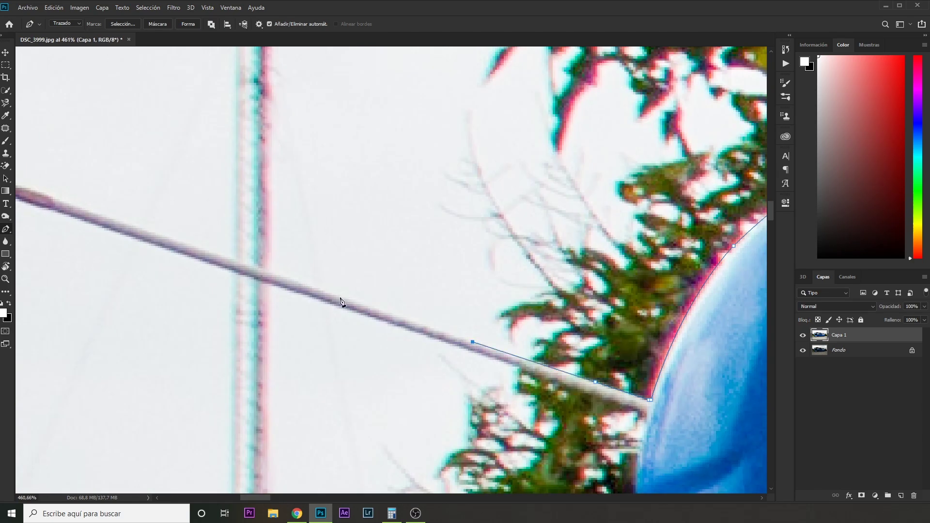
{"action": "left_click", "coordinate": [341, 297]}
{"action": "left_click", "coordinate": [191, 245]}
{"action": "scroll", "coordinate": [168, 244], "scroll_direction": "up", "scroll_amount": 2}
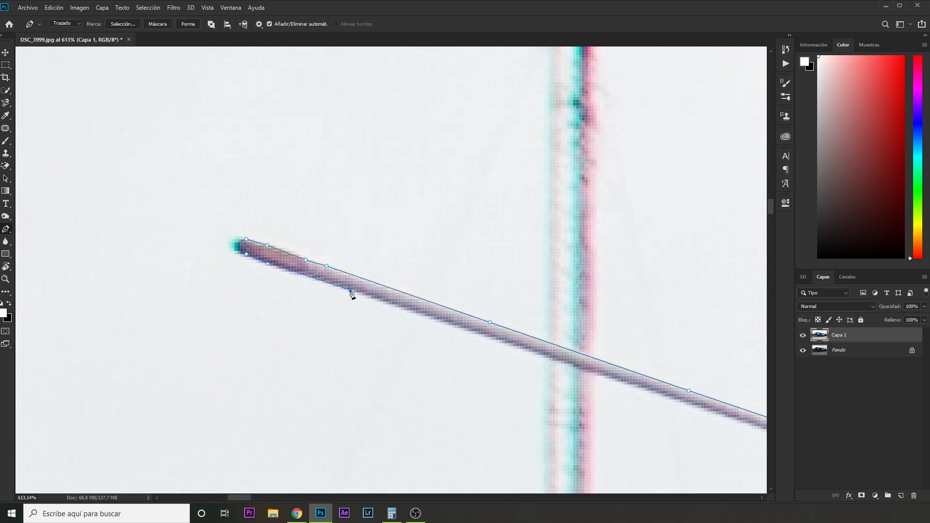
{"action": "left_click", "coordinate": [492, 337]}
{"action": "left_click", "coordinate": [599, 372]}
{"action": "left_click_drag", "start_coordinate": [599, 372], "coordinate": [164, 241]}
{"action": "left_click", "coordinate": [304, 286]}
{"action": "left_click", "coordinate": [479, 346]}
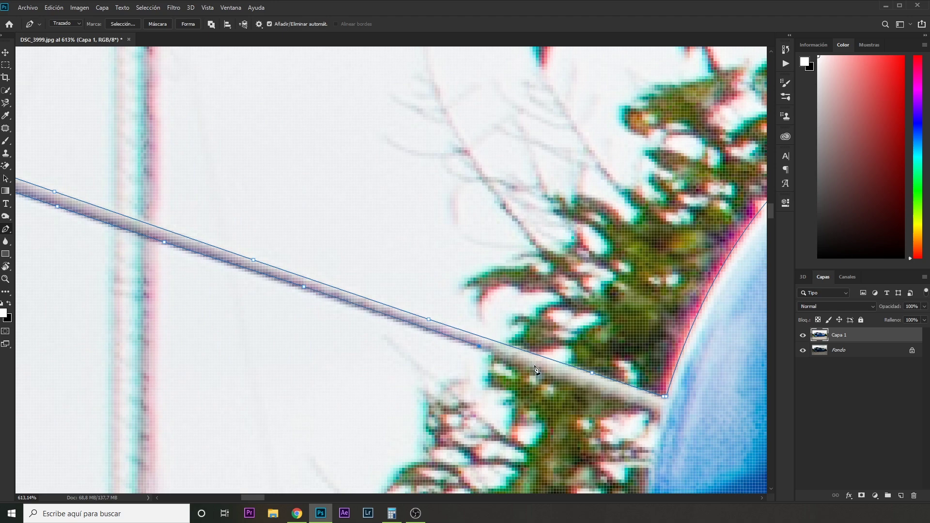
Continue from the rod's base down the curved blue front edge.
{"action": "left_click_drag", "start_coordinate": [678, 439], "coordinate": [542, 202]}
{"action": "left_click", "coordinate": [514, 237]}
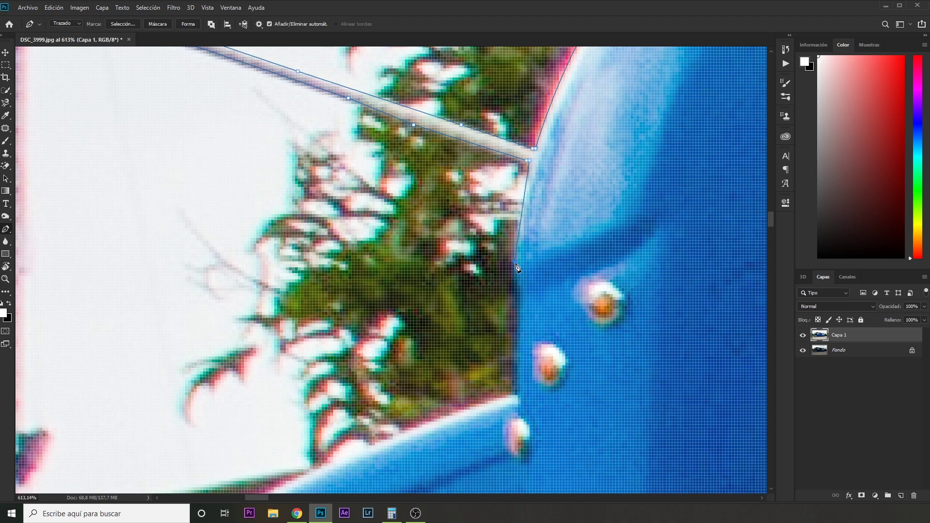
{"action": "left_click", "coordinate": [513, 286]}
{"action": "left_click_drag", "start_coordinate": [517, 390], "coordinate": [577, 266]}
{"action": "left_click_drag", "start_coordinate": [353, 329], "coordinate": [405, 307]}
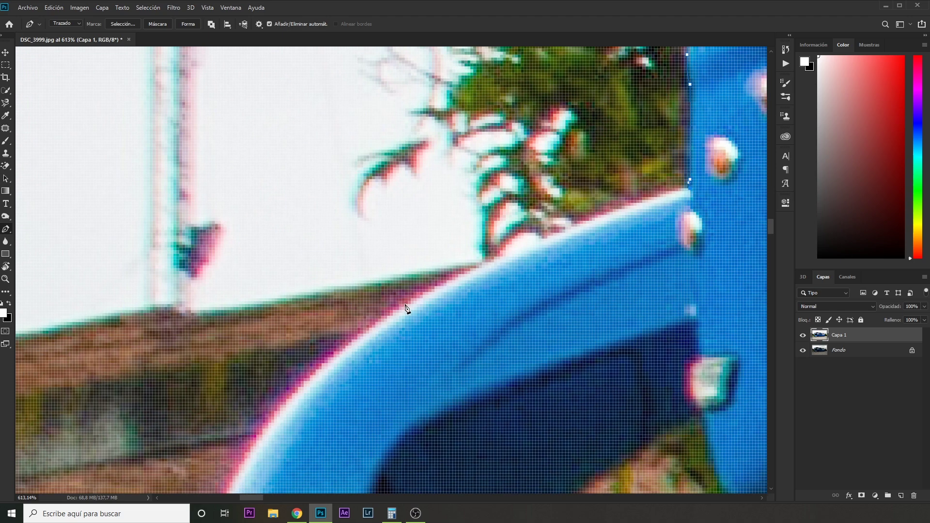
{"action": "left_click", "coordinate": [415, 301]}
Trace down the mirror arm to a corner and curve along the mirror's underside.
{"action": "scroll", "coordinate": [327, 311], "scroll_direction": "down", "scroll_amount": 4}
{"action": "scroll", "coordinate": [327, 311], "scroll_direction": "down", "scroll_amount": 3}
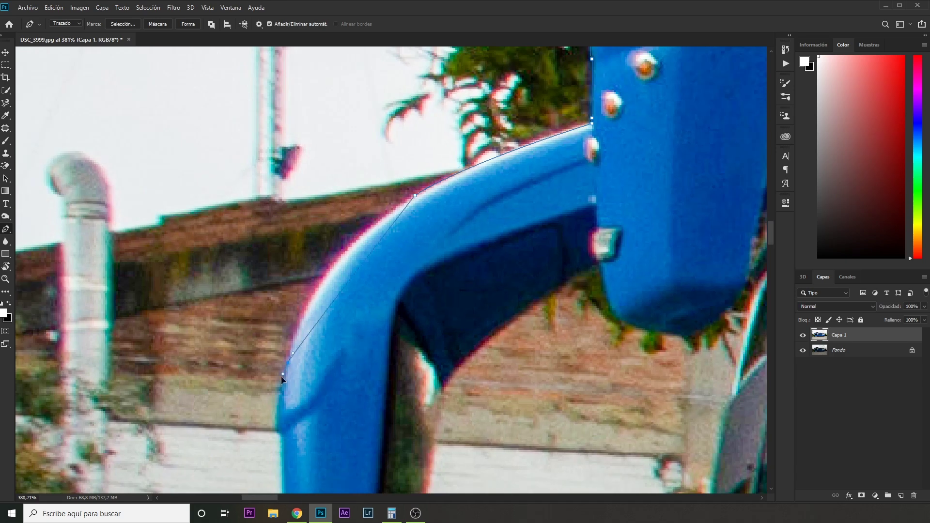
{"action": "left_click_drag", "start_coordinate": [282, 419], "coordinate": [306, 214]}
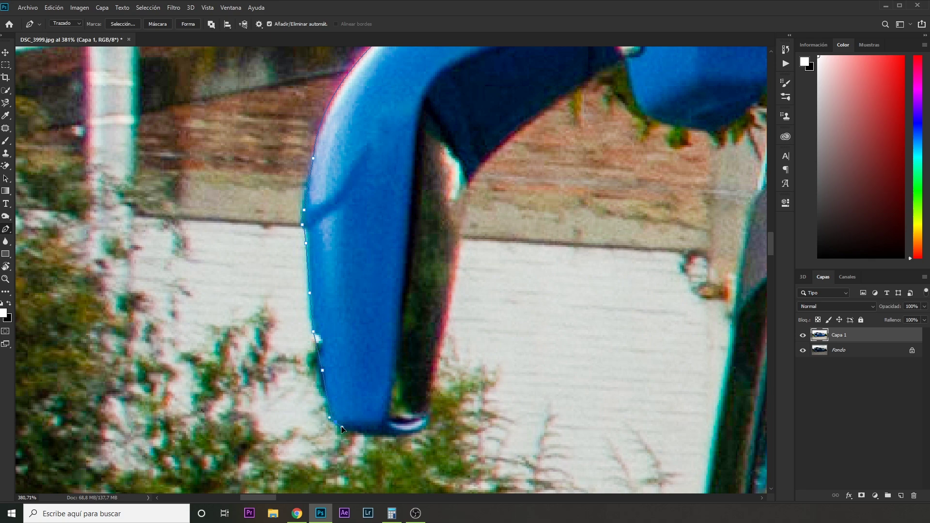
{"action": "scroll", "coordinate": [428, 432], "scroll_direction": "up", "scroll_amount": 3}
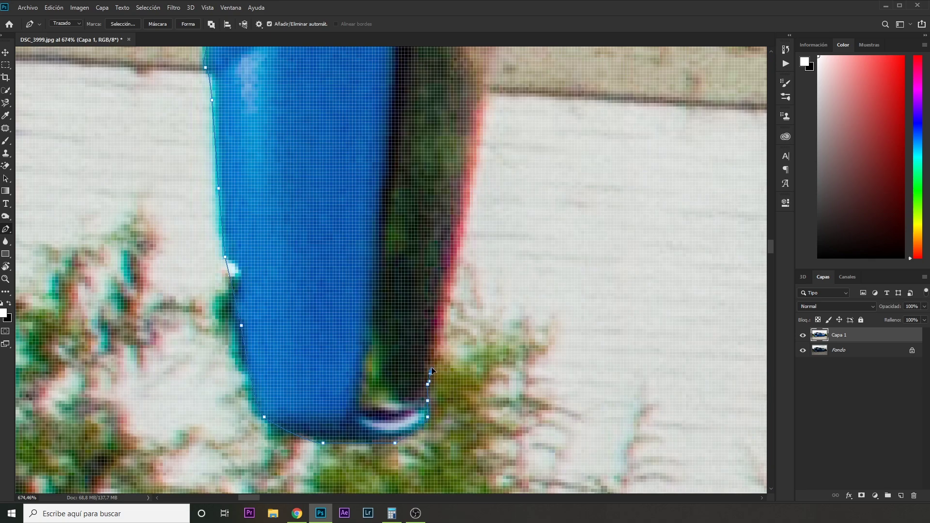
{"action": "scroll", "coordinate": [473, 155], "scroll_direction": "up", "scroll_amount": 3}
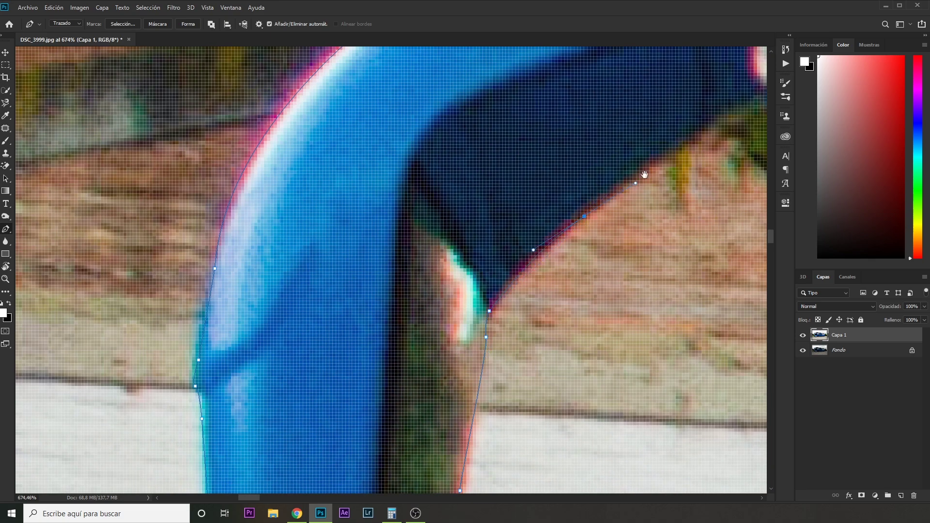
{"action": "left_click_drag", "start_coordinate": [644, 174], "coordinate": [385, 314]}
{"action": "left_click", "coordinate": [311, 354]}
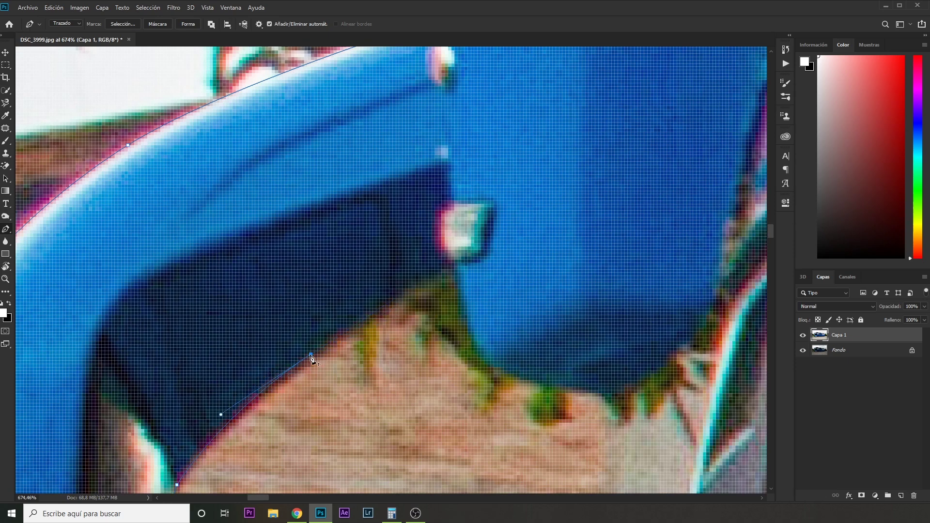
{"action": "left_click_drag", "start_coordinate": [451, 266], "coordinate": [471, 266]}
Add anchors along the mirror housing's bottom and down its right edge.
{"action": "left_click", "coordinate": [720, 288]}
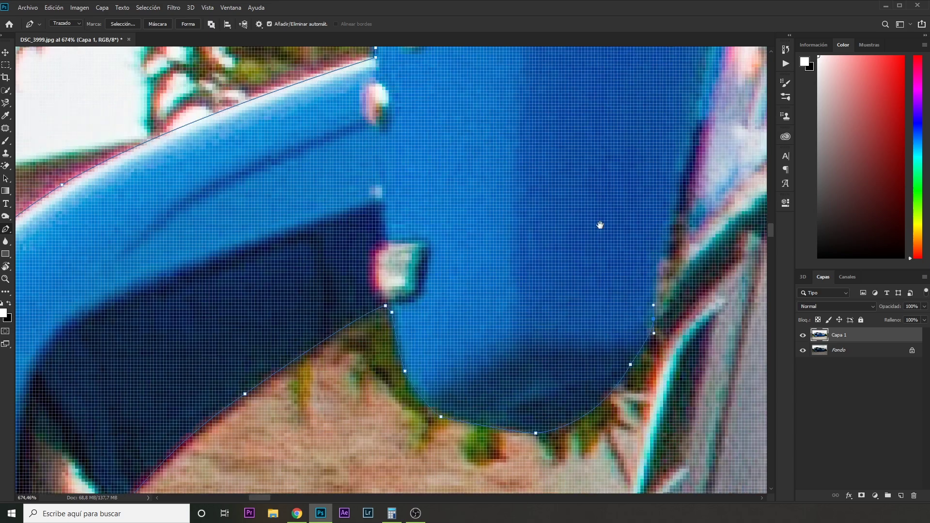
{"action": "scroll", "coordinate": [626, 231], "scroll_direction": "down", "scroll_amount": 3}
{"action": "scroll", "coordinate": [563, 353], "scroll_direction": "right", "scroll_amount": 3}
{"action": "left_click", "coordinate": [559, 349]}
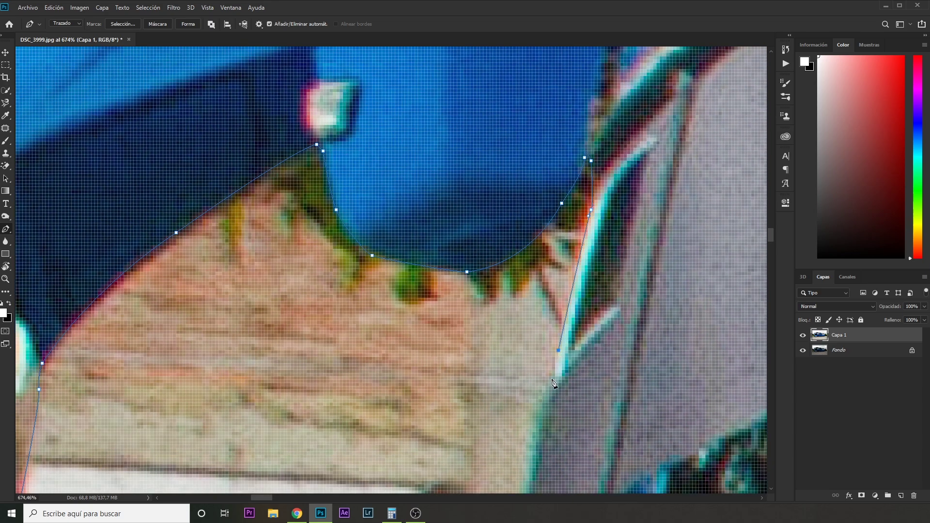
{"action": "scroll", "coordinate": [552, 402], "scroll_direction": "down", "scroll_amount": 5}
{"action": "scroll", "coordinate": [536, 367], "scroll_direction": "down", "scroll_amount": 3}
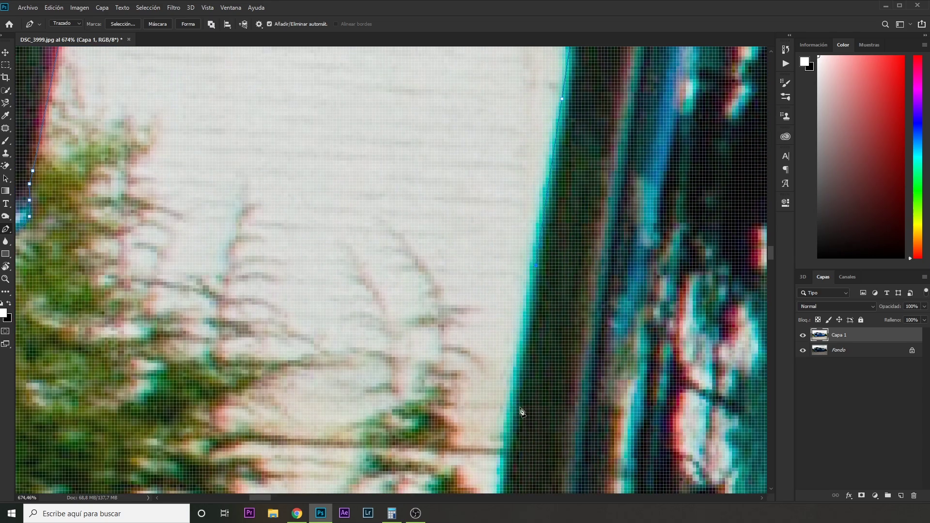
{"action": "scroll", "coordinate": [513, 339], "scroll_direction": "down", "scroll_amount": 2}
{"action": "scroll", "coordinate": [481, 439], "scroll_direction": "down", "scroll_amount": 2}
Outline the bus front edge past the umbrella and around the blue front corner.
{"action": "left_click", "coordinate": [491, 329]}
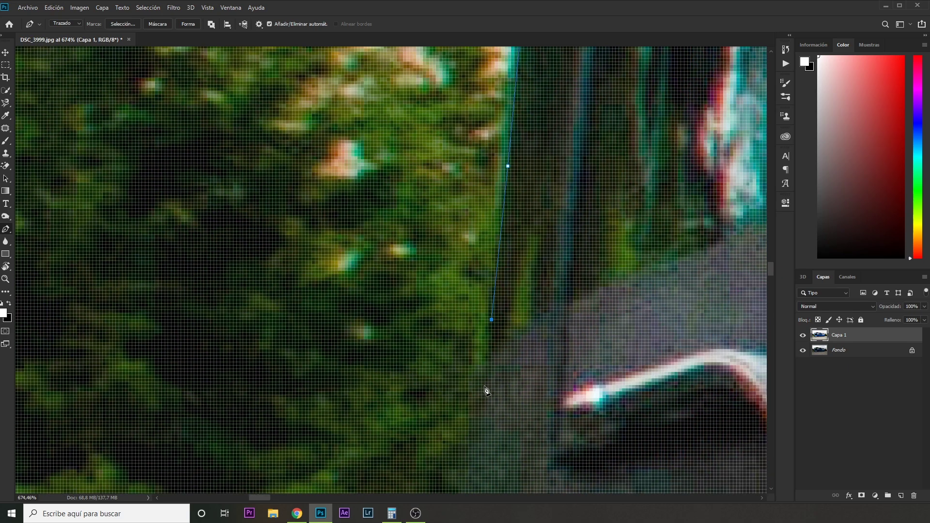
{"action": "scroll", "coordinate": [486, 389], "scroll_direction": "down", "scroll_amount": 2}
{"action": "scroll", "coordinate": [470, 399], "scroll_direction": "down", "scroll_amount": 2}
{"action": "left_click", "coordinate": [470, 393]}
{"action": "scroll", "coordinate": [470, 393], "scroll_direction": "down", "scroll_amount": 3}
{"action": "scroll", "coordinate": [490, 354], "scroll_direction": "up", "scroll_amount": 2}
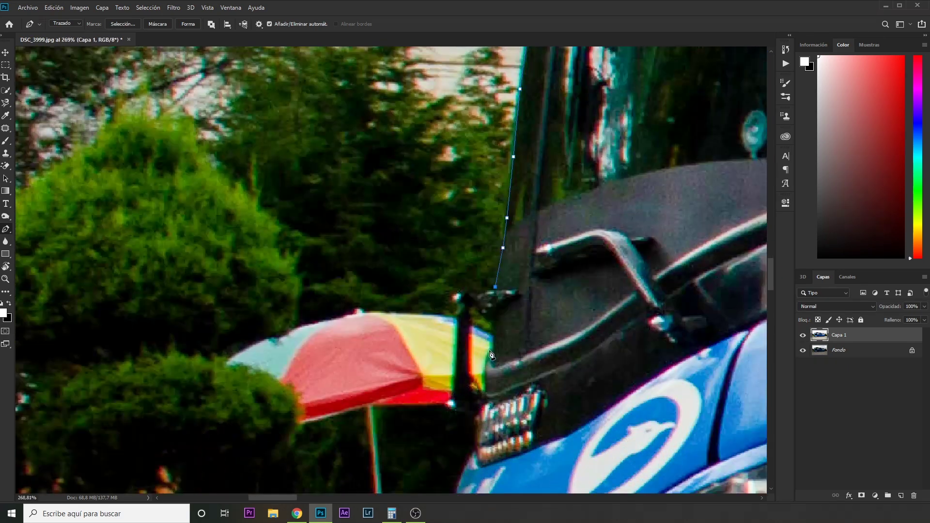
{"action": "scroll", "coordinate": [491, 366], "scroll_direction": "up", "scroll_amount": 3}
{"action": "left_click_drag", "start_coordinate": [494, 323], "coordinate": [495, 337]}
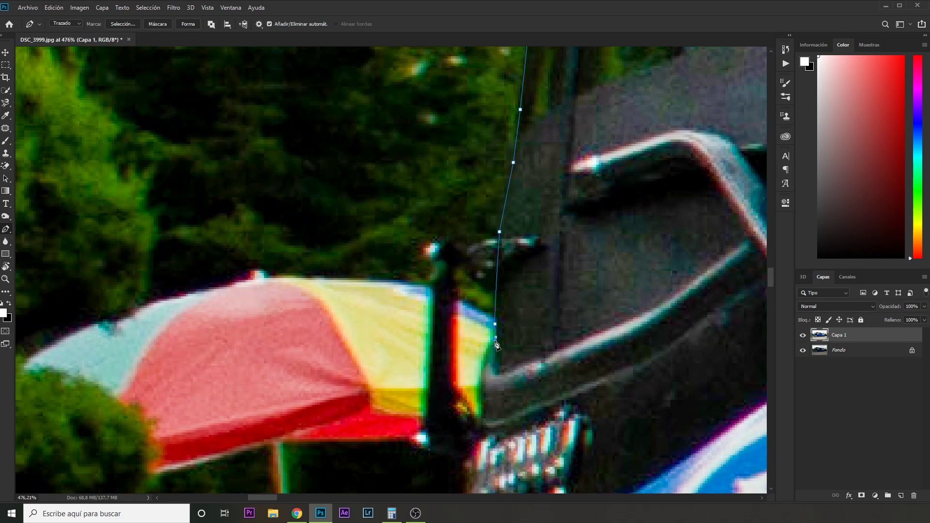
{"action": "left_click_drag", "start_coordinate": [483, 423], "coordinate": [585, 222]}
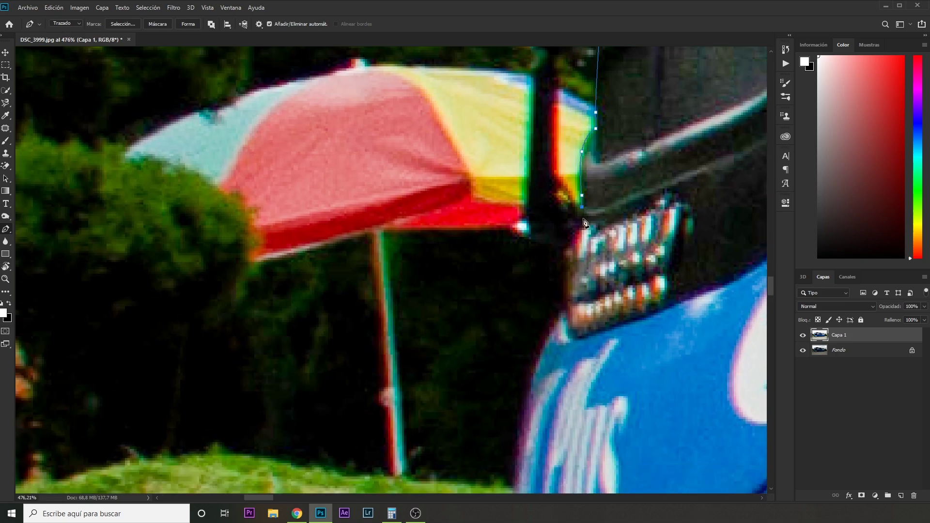
{"action": "left_click_drag", "start_coordinate": [553, 337], "coordinate": [530, 78]}
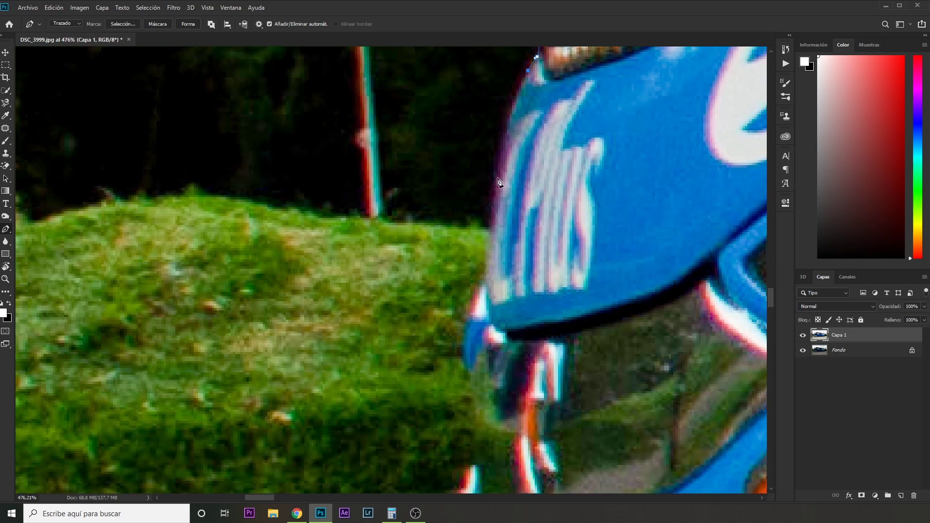
{"action": "left_click_drag", "start_coordinate": [499, 179], "coordinate": [485, 299]}
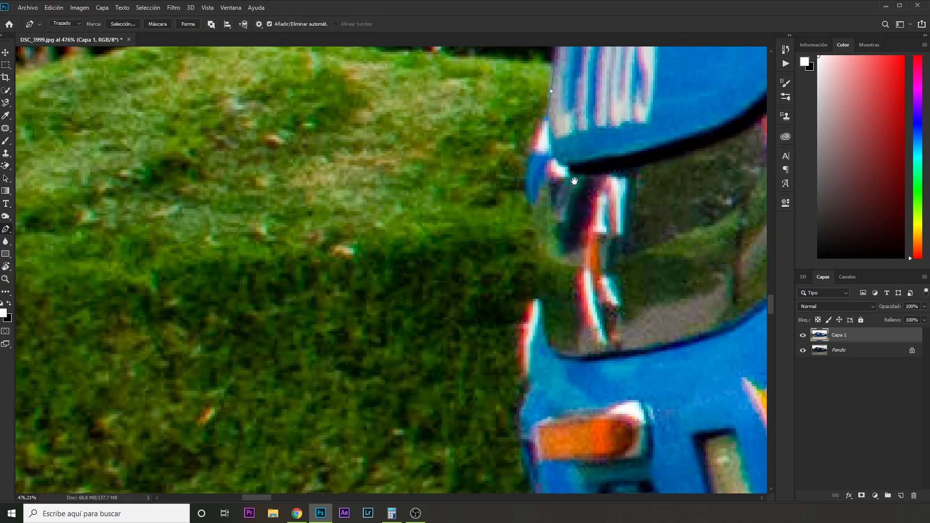
Carry the outline down beside the headlight to the bumper edge.
{"action": "scroll", "coordinate": [485, 300], "scroll_direction": "down", "scroll_amount": 3}
{"action": "scroll", "coordinate": [533, 204], "scroll_direction": "up", "scroll_amount": 3}
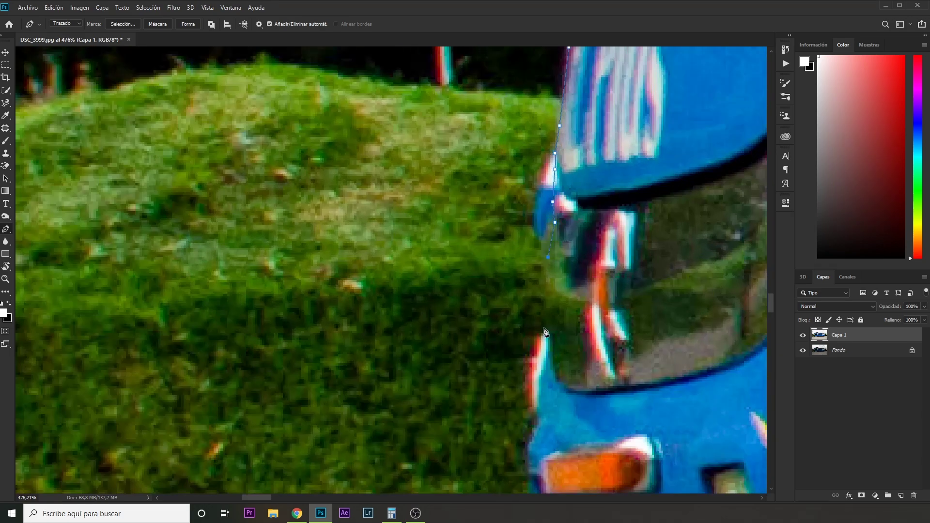
{"action": "scroll", "coordinate": [540, 342], "scroll_direction": "down", "scroll_amount": 3}
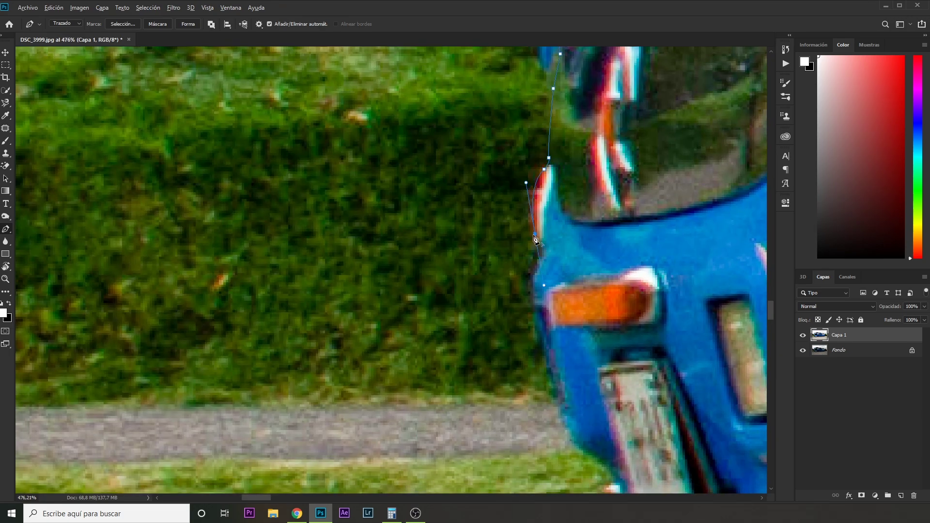
{"action": "left_click", "coordinate": [537, 254]}
{"action": "left_click", "coordinate": [560, 409]}
{"action": "scroll", "coordinate": [587, 460], "scroll_direction": "down", "scroll_amount": 3}
{"action": "scroll", "coordinate": [600, 368], "scroll_direction": "down", "scroll_amount": 2}
{"action": "left_click", "coordinate": [615, 308]}
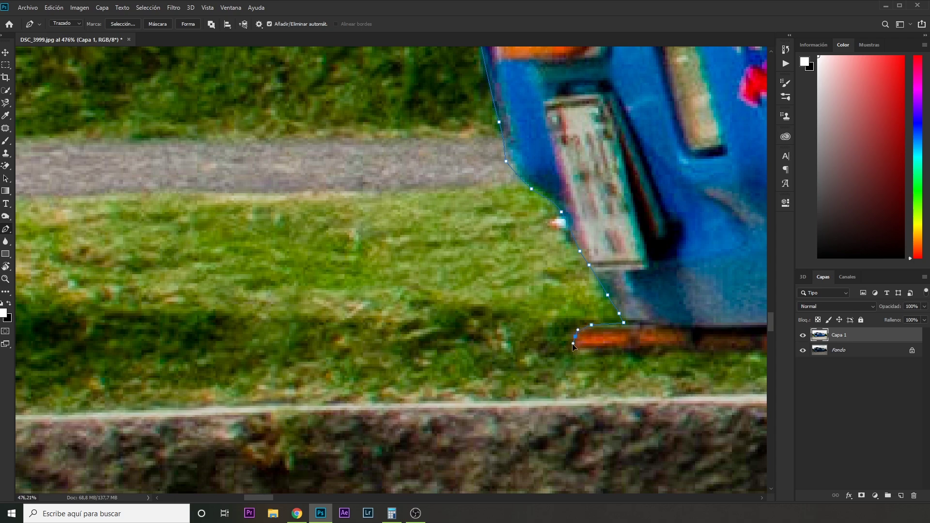
Trace the path along the orange bar under the bumper.
{"action": "left_click", "coordinate": [605, 348]}
{"action": "left_click", "coordinate": [672, 350]}
{"action": "scroll", "coordinate": [698, 353], "scroll_direction": "right", "scroll_amount": 5}
{"action": "scroll", "coordinate": [697, 353], "scroll_direction": "down", "scroll_amount": 1}
{"action": "left_click", "coordinate": [489, 316]}
{"action": "left_click", "coordinate": [532, 318]}
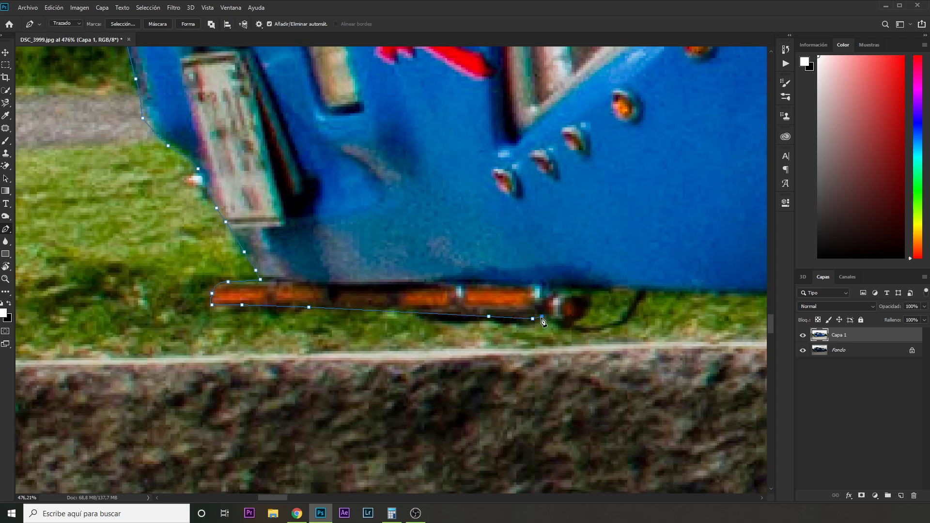
{"action": "scroll", "coordinate": [690, 299], "scroll_direction": "right", "scroll_amount": 8}
Add anchors along the bus's bottom edge.
{"action": "left_click", "coordinate": [140, 183]}
{"action": "left_click", "coordinate": [324, 187]}
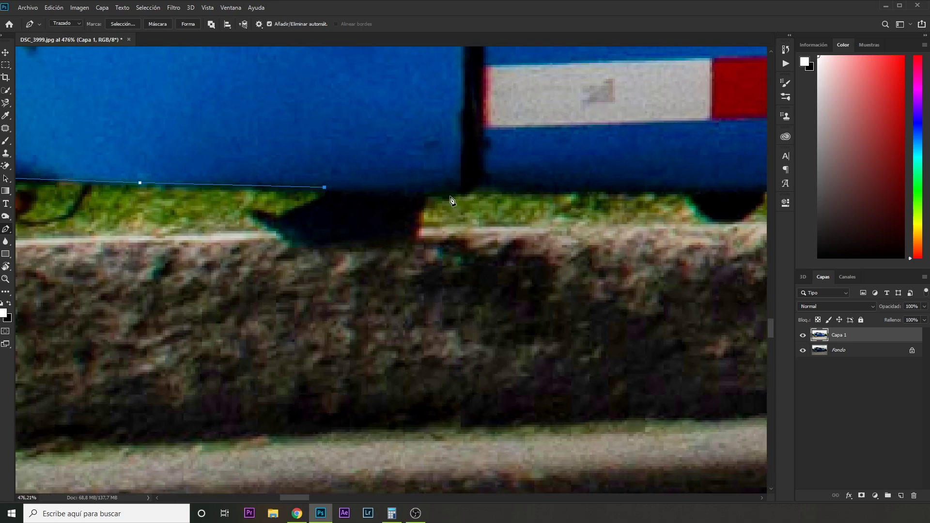
{"action": "left_click", "coordinate": [444, 196]}
{"action": "left_click", "coordinate": [562, 190]}
{"action": "left_click", "coordinate": [684, 192]}
{"action": "scroll", "coordinate": [688, 196], "scroll_direction": "down", "scroll_amount": 3}
{"action": "scroll", "coordinate": [533, 208], "scroll_direction": "down", "scroll_amount": 2}
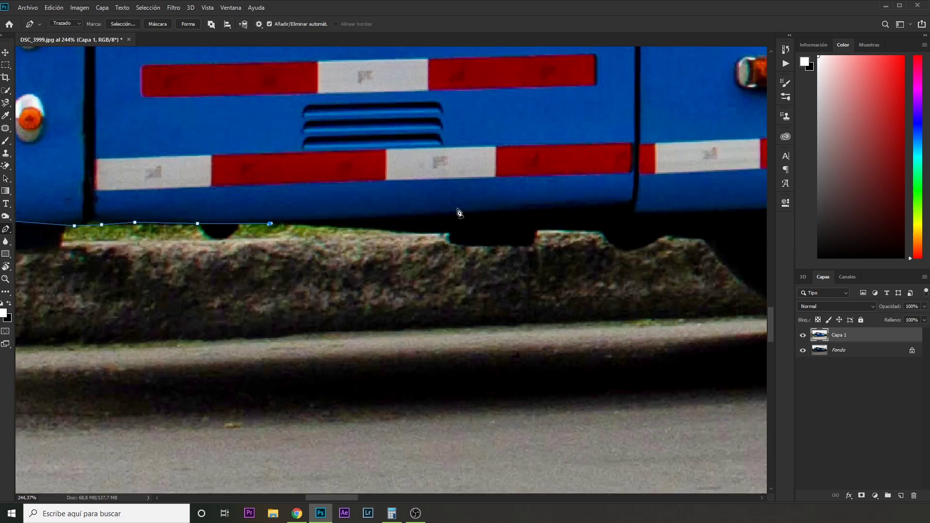
Trace the underside above the kerb toward the front wheel.
{"action": "left_click", "coordinate": [361, 228]}
{"action": "left_click", "coordinate": [439, 234]}
{"action": "left_click", "coordinate": [599, 232]}
{"action": "left_click", "coordinate": [703, 240]}
{"action": "scroll", "coordinate": [704, 239], "scroll_direction": "right", "scroll_amount": 8}
{"action": "scroll", "coordinate": [705, 239], "scroll_direction": "down", "scroll_amount": 2}
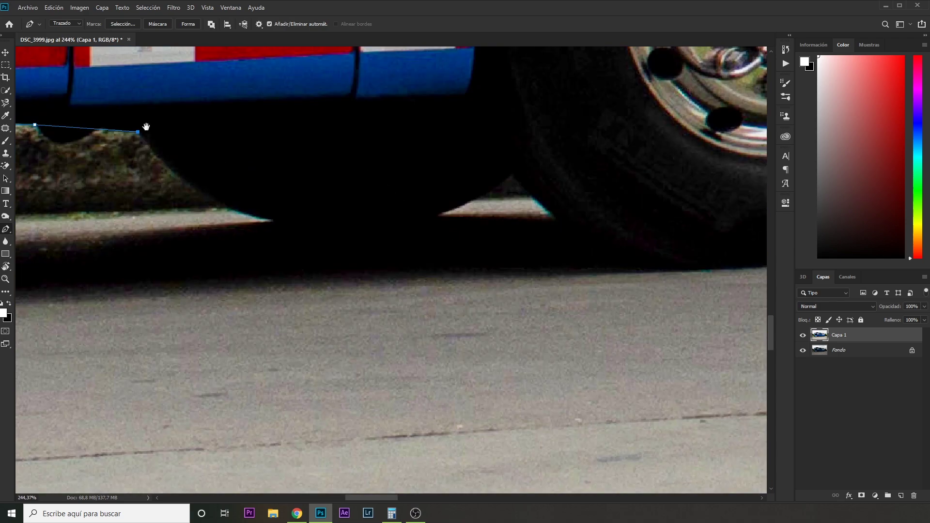
Curve the path around the front tyre and along its bottom on the road.
{"action": "left_click_drag", "start_coordinate": [272, 220], "coordinate": [379, 247]}
{"action": "left_click_drag", "start_coordinate": [465, 201], "coordinate": [519, 153]}
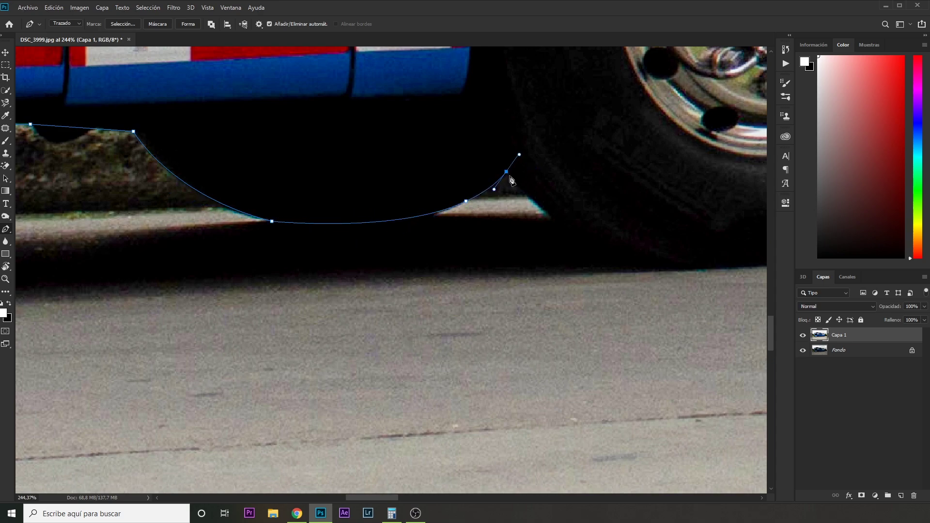
{"action": "scroll", "coordinate": [561, 224], "scroll_direction": "right", "scroll_amount": 10}
{"action": "scroll", "coordinate": [560, 225], "scroll_direction": "down", "scroll_amount": 1}
{"action": "left_click_drag", "start_coordinate": [452, 237], "coordinate": [560, 236]}
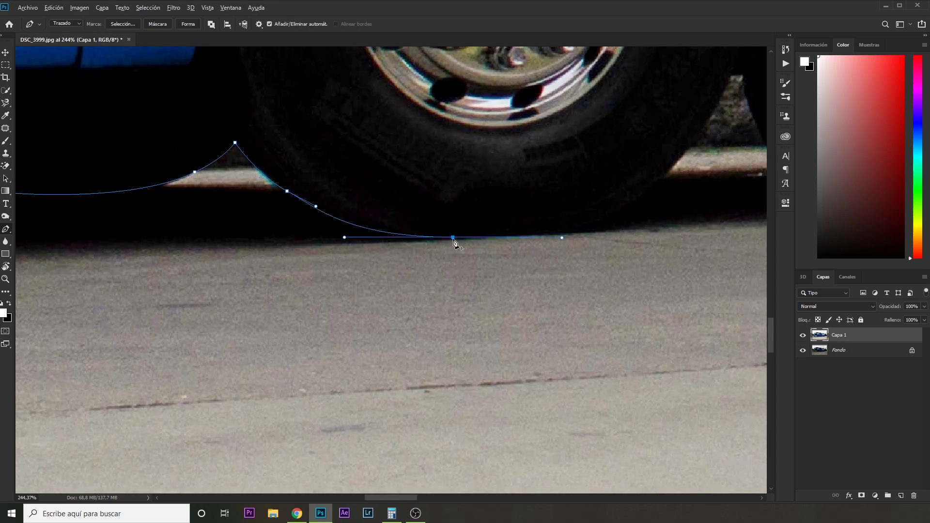
{"action": "left_click_drag", "start_coordinate": [611, 220], "coordinate": [621, 214]}
{"action": "scroll", "coordinate": [581, 218], "scroll_direction": "right", "scroll_amount": 10}
{"action": "scroll", "coordinate": [581, 218], "scroll_direction": "up", "scroll_amount": 5}
Curve the path up the back of the tyre with a corner anchor, then anchor under the bus.
{"action": "left_click_drag", "start_coordinate": [447, 234], "coordinate": [487, 144]}
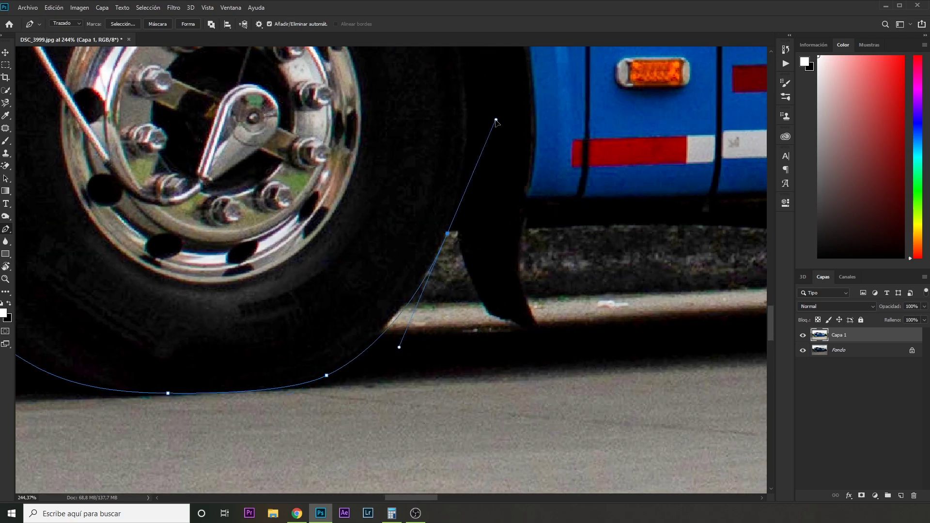
{"action": "left_click", "coordinate": [447, 235], "text": "alt"}
{"action": "scroll", "coordinate": [568, 241], "scroll_direction": "down", "scroll_amount": 2}
{"action": "scroll", "coordinate": [373, 197], "scroll_direction": "down", "scroll_amount": 3}
{"action": "scroll", "coordinate": [379, 261], "scroll_direction": "up", "scroll_amount": 5}
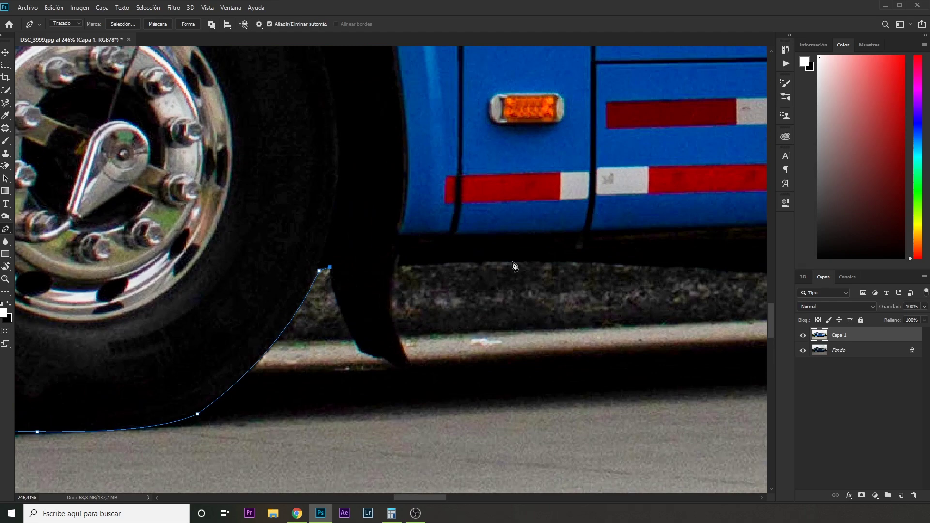
{"action": "left_click", "coordinate": [691, 258]}
Curve the path along the shadow under the bus and around the light gap.
{"action": "scroll", "coordinate": [593, 282], "scroll_direction": "down", "scroll_amount": 2}
{"action": "scroll", "coordinate": [508, 249], "scroll_direction": "right", "scroll_amount": 3}
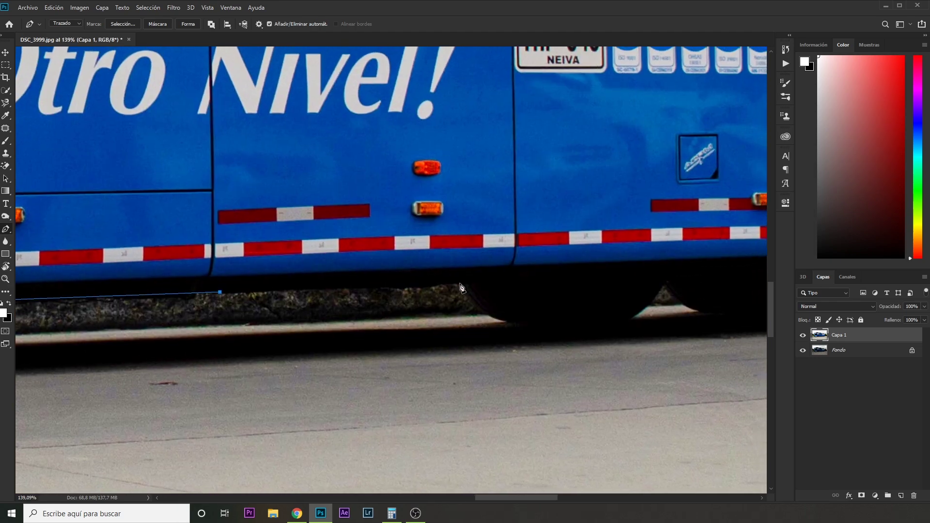
{"action": "scroll", "coordinate": [461, 288], "scroll_direction": "up", "scroll_amount": 2}
{"action": "scroll", "coordinate": [499, 353], "scroll_direction": "up", "scroll_amount": 2}
{"action": "left_click_drag", "start_coordinate": [298, 354], "coordinate": [442, 347]}
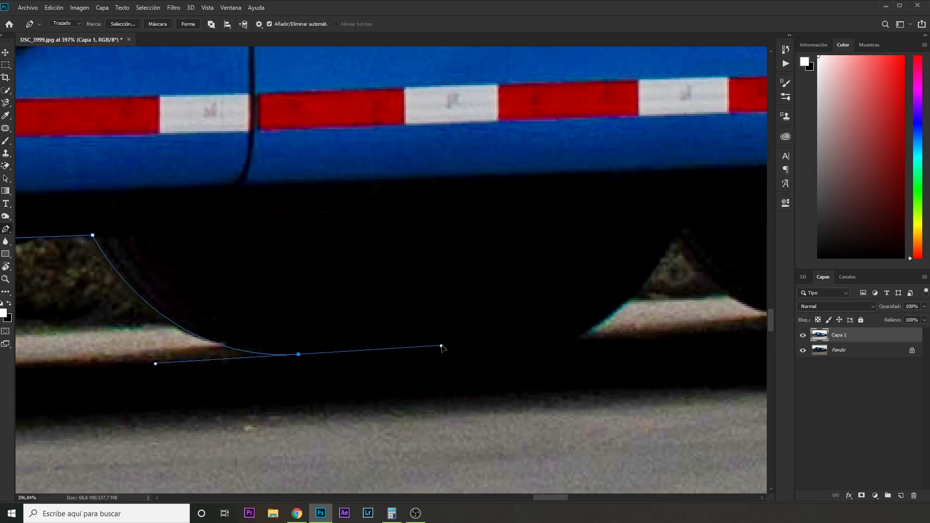
{"action": "left_click_drag", "start_coordinate": [588, 333], "coordinate": [622, 316]}
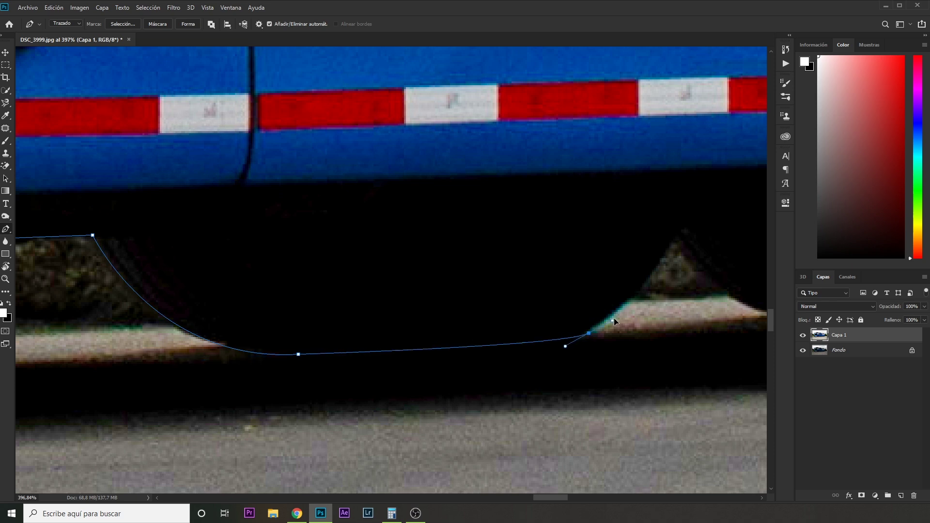
{"action": "left_click", "coordinate": [673, 249]}
{"action": "scroll", "coordinate": [419, 253], "scroll_direction": "right", "scroll_amount": 3}
{"action": "scroll", "coordinate": [419, 253], "scroll_direction": "right", "scroll_amount": 3}
{"action": "left_click_drag", "start_coordinate": [363, 306], "coordinate": [433, 323]}
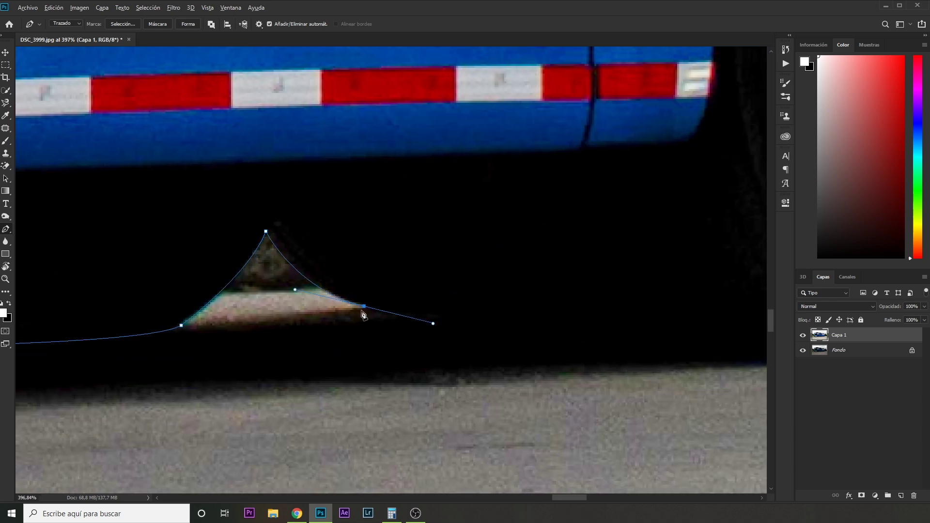
{"action": "scroll", "coordinate": [390, 316], "scroll_direction": "down", "scroll_amount": 3}
{"action": "scroll", "coordinate": [628, 344], "scroll_direction": "up", "scroll_amount": 1}
Place a curved anchor along the rear tyre bottom, then undo it.
{"action": "scroll", "coordinate": [577, 334], "scroll_direction": "up", "scroll_amount": 1}
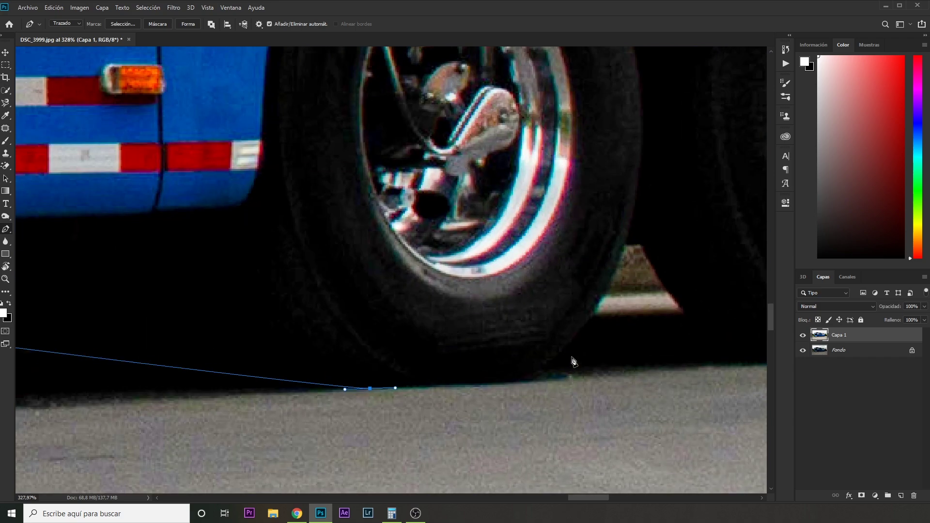
{"action": "left_click_drag", "start_coordinate": [573, 337], "coordinate": [599, 279]}
{"action": "key", "text": "ctrl+z"}
{"action": "key", "text": "ctrl+shift+z"}
{"action": "key", "text": "ctrl+z"}
{"action": "key", "text": "ctrl+shift+z"}
{"action": "key", "text": "ctrl+z"}
Curve the path from the road corner up the tyre side and between the wheels.
{"action": "left_click", "coordinate": [506, 383]}
{"action": "left_click_drag", "start_coordinate": [580, 327], "coordinate": [604, 285]}
{"action": "left_click_drag", "start_coordinate": [625, 246], "coordinate": [643, 200]}
{"action": "left_click_drag", "start_coordinate": [640, 248], "coordinate": [346, 234]}
{"action": "left_click", "coordinate": [347, 228]}
Curve anchors along the next tyre toward the body, then undo the misplaced anchors.
{"action": "left_click_drag", "start_coordinate": [434, 338], "coordinate": [489, 359]}
{"action": "left_click_drag", "start_coordinate": [559, 344], "coordinate": [633, 331]}
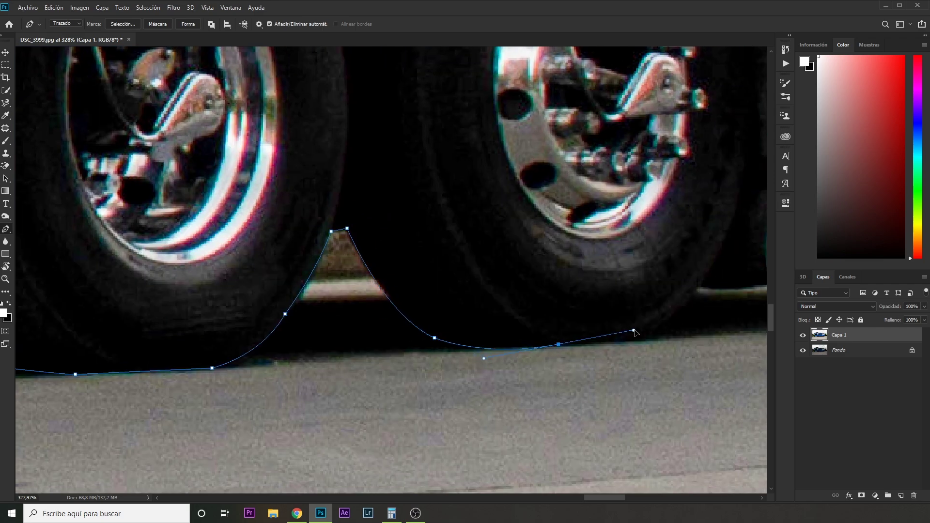
{"action": "left_click", "coordinate": [651, 334]}
{"action": "mouse_move", "coordinate": [729, 246]}
{"action": "left_mouse_down"}
{"action": "mouse_move", "coordinate": [577, 304]}
{"action": "mouse_move", "coordinate": [603, 222]}
{"action": "left_mouse_up"}
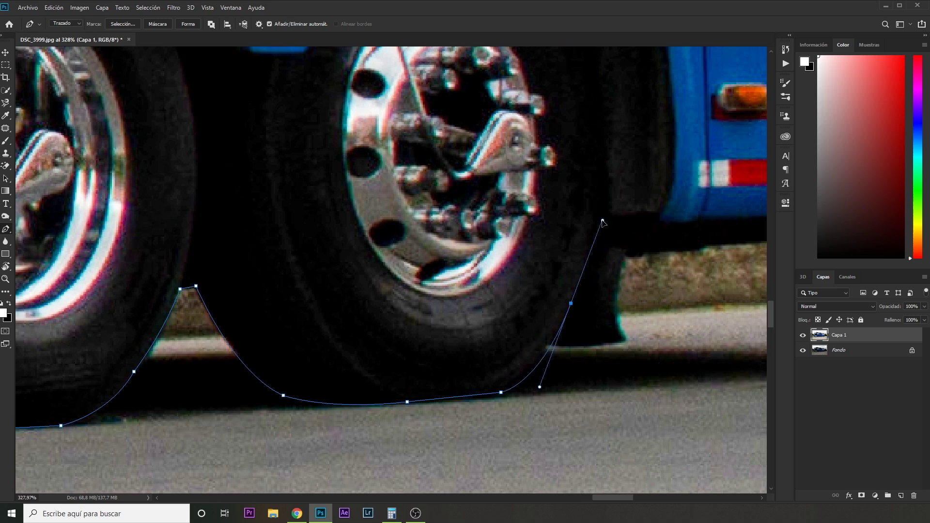
{"action": "key", "text": "ctrl+z"}
{"action": "key", "text": "ctrl+z"}
{"action": "key", "text": "ctrl+z"}
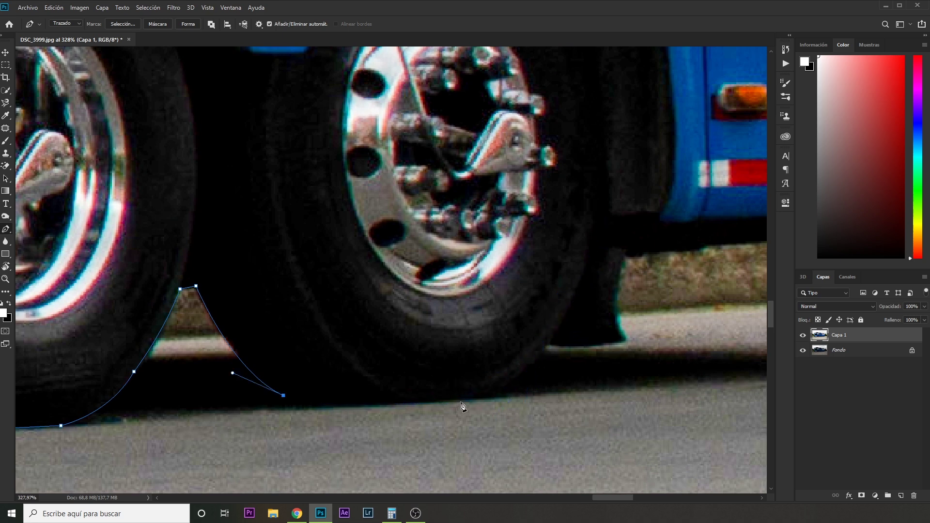
Retrace the tyre bottom and right edge, then curve along the bus's lower edge.
{"action": "left_click_drag", "start_coordinate": [501, 392], "coordinate": [635, 371]}
{"action": "left_click_drag", "start_coordinate": [571, 302], "coordinate": [596, 243]}
{"action": "left_click", "coordinate": [588, 251]}
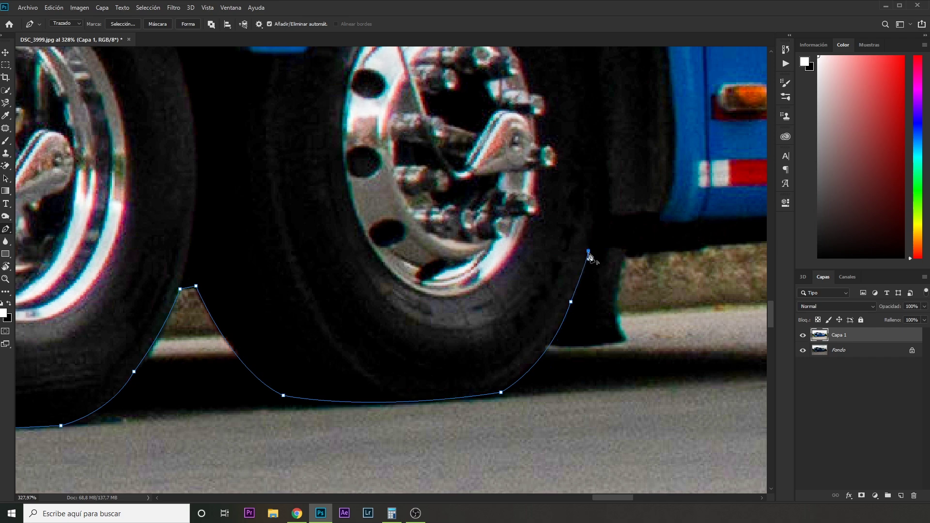
{"action": "left_click", "coordinate": [710, 245]}
{"action": "left_click_drag", "start_coordinate": [711, 245], "coordinate": [388, 310]}
{"action": "left_click", "coordinate": [488, 303]}
{"action": "left_click", "coordinate": [690, 261]}
{"action": "left_click_drag", "start_coordinate": [690, 261], "coordinate": [330, 378]}
Curve the path around the rear bumper corner and up the rear edge.
{"action": "left_click", "coordinate": [430, 359]}
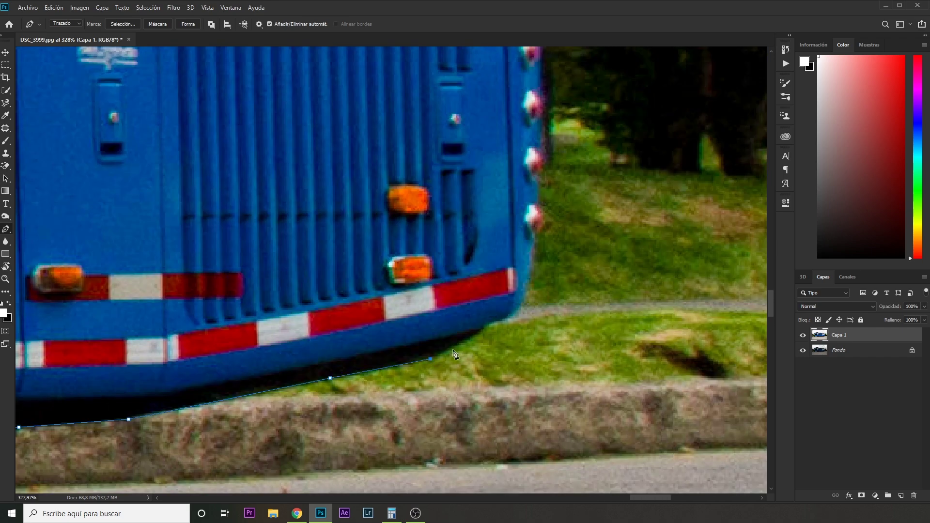
{"action": "left_click_drag", "start_coordinate": [481, 328], "coordinate": [483, 332]}
{"action": "scroll", "coordinate": [548, 235], "scroll_direction": "up", "scroll_amount": 2}
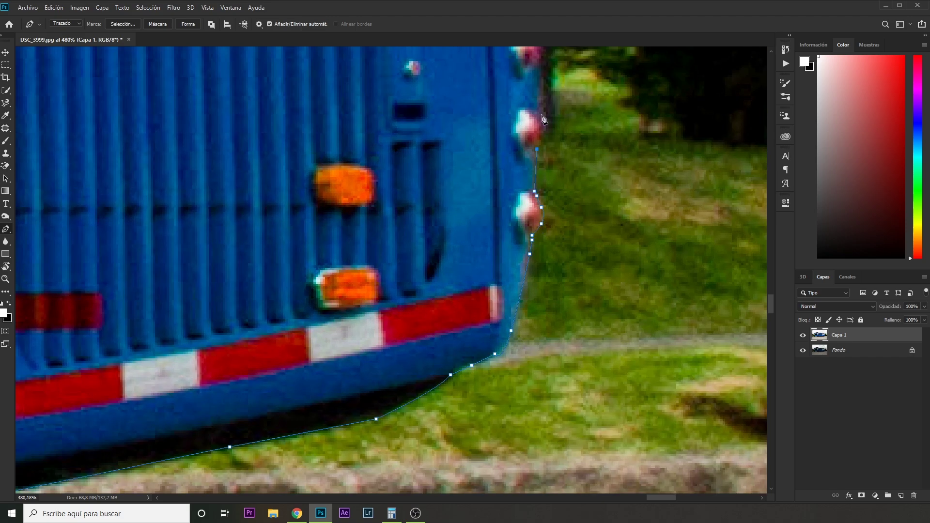
{"action": "left_click_drag", "start_coordinate": [541, 64], "coordinate": [518, 305]}
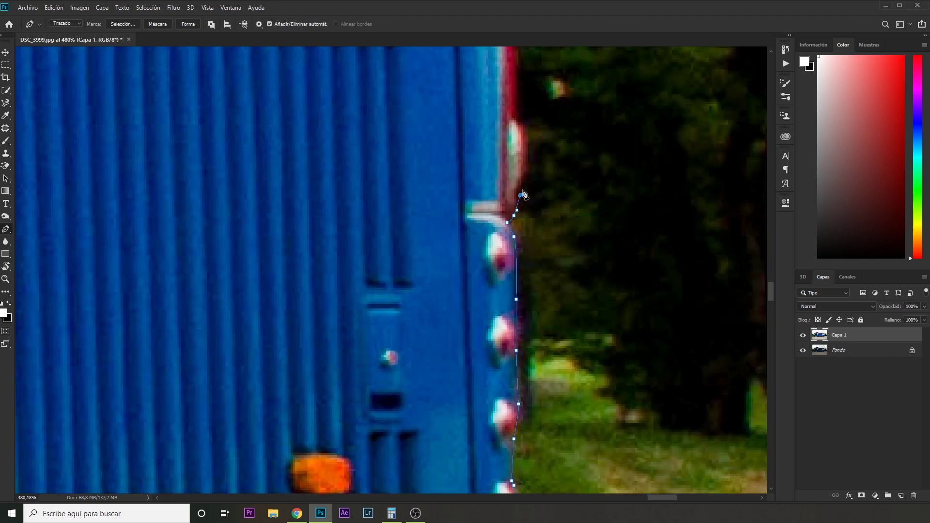
{"action": "left_click_drag", "start_coordinate": [526, 130], "coordinate": [497, 276]}
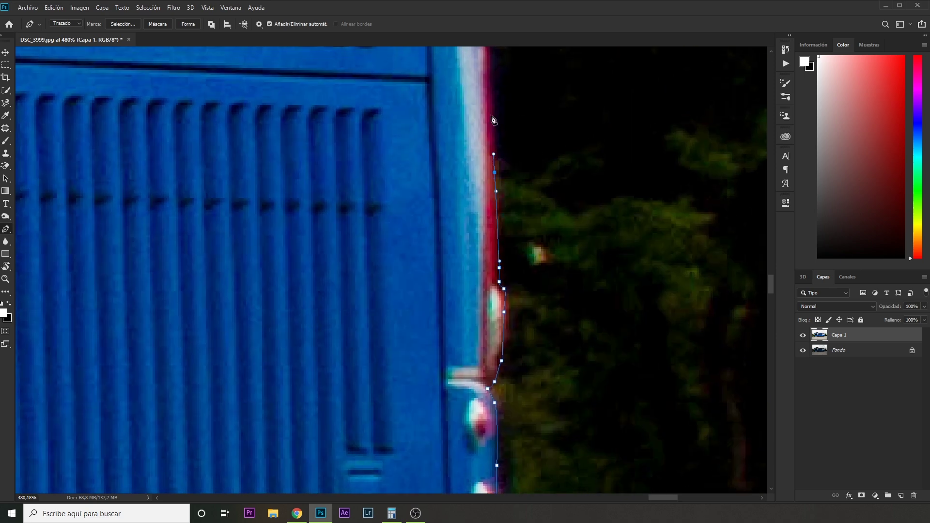
{"action": "left_click_drag", "start_coordinate": [494, 80], "coordinate": [537, 401]}
{"action": "left_click_drag", "start_coordinate": [514, 320], "coordinate": [512, 227]}
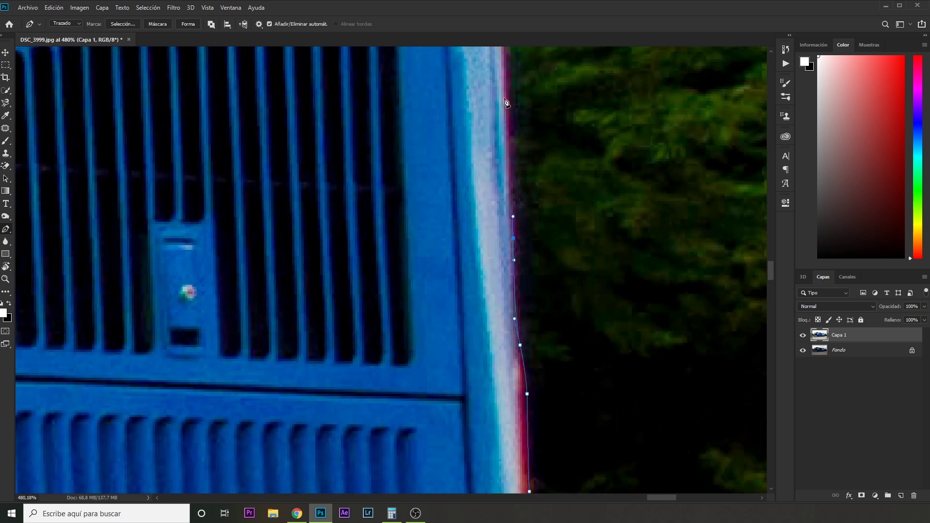
Curve the path around the rear roof corner and anchor on the roof edge.
{"action": "left_click_drag", "start_coordinate": [541, 128], "coordinate": [561, 307]}
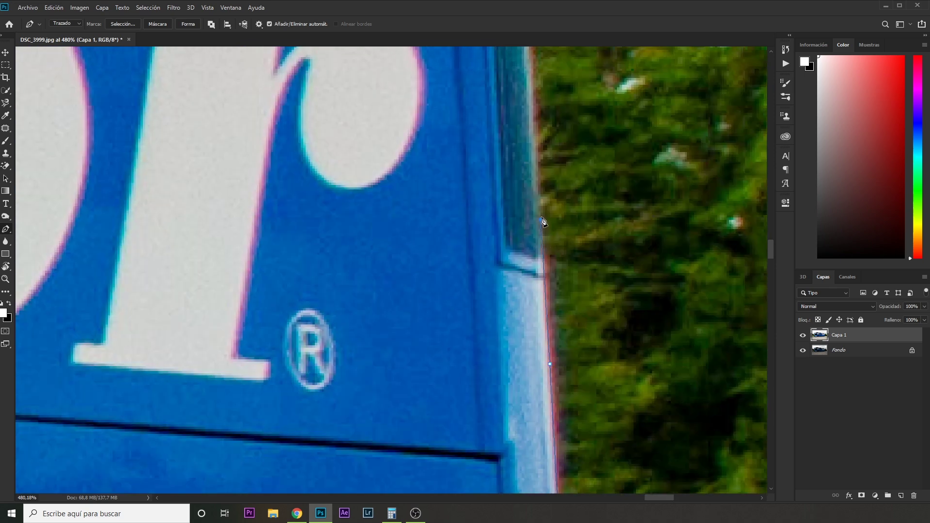
{"action": "mouse_move", "coordinate": [541, 72]}
{"action": "left_mouse_down"}
{"action": "mouse_move", "coordinate": [541, 130]}
{"action": "mouse_move", "coordinate": [565, 248]}
{"action": "left_mouse_up"}
{"action": "left_click_drag", "start_coordinate": [550, 152], "coordinate": [547, 329]}
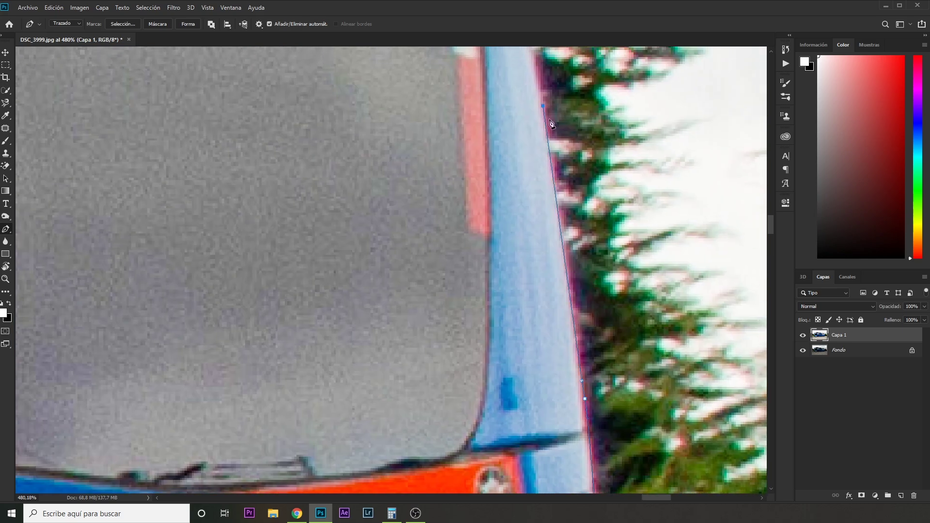
{"action": "scroll", "coordinate": [477, 270], "scroll_direction": "down", "scroll_amount": 3}
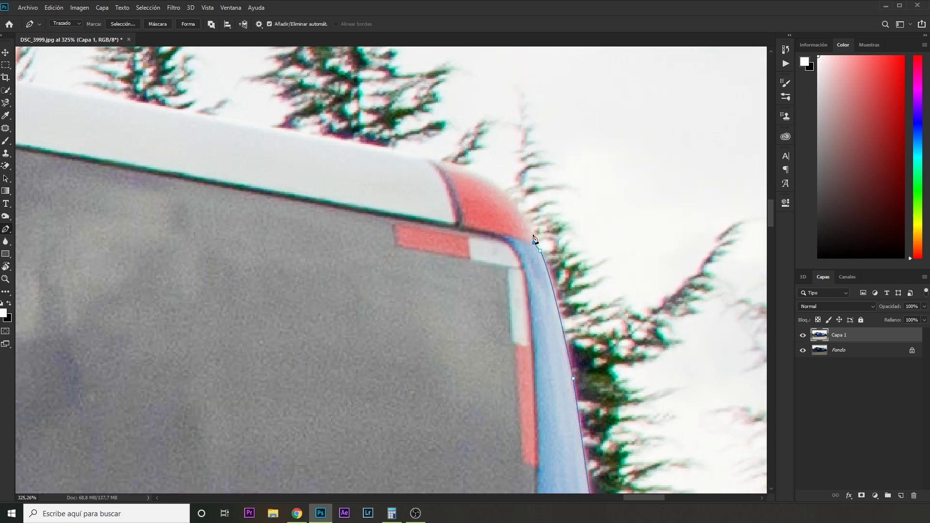
{"action": "left_click_drag", "start_coordinate": [455, 166], "coordinate": [407, 158]}
{"action": "left_click", "coordinate": [276, 128]}
Follow the roof line to the front and close the path on the first anchor.
{"action": "scroll", "coordinate": [276, 128], "scroll_direction": "down", "scroll_amount": 2}
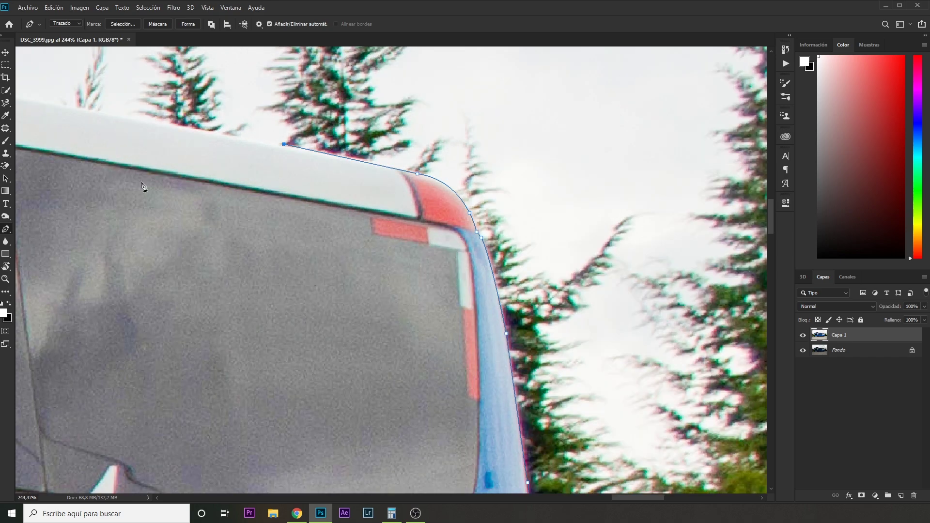
{"action": "scroll", "coordinate": [146, 136], "scroll_direction": "left", "scroll_amount": 5}
{"action": "scroll", "coordinate": [188, 154], "scroll_direction": "up", "scroll_amount": 2}
{"action": "left_click_drag", "start_coordinate": [581, 245], "coordinate": [115, 155]}
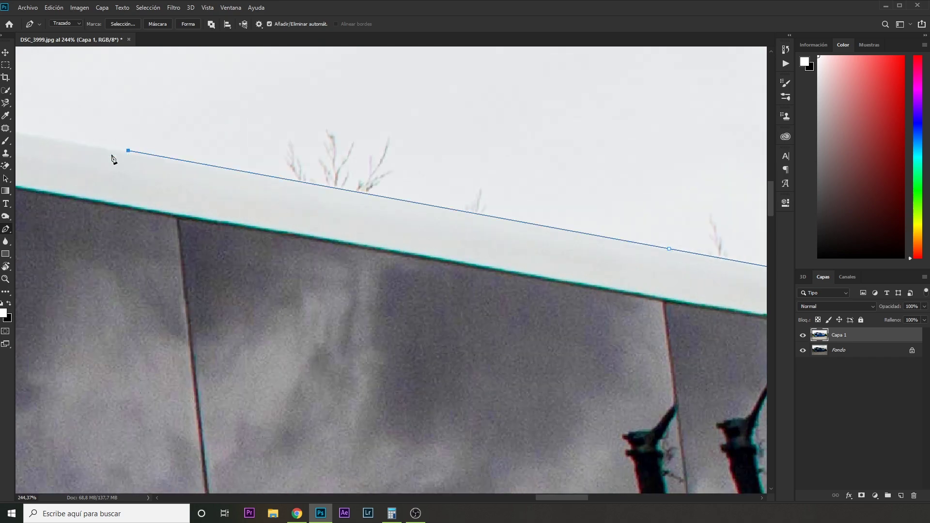
{"action": "mouse_move", "coordinate": [137, 197]}
{"action": "left_mouse_down"}
{"action": "mouse_move", "coordinate": [308, 266]}
{"action": "mouse_move", "coordinate": [649, 352]}
{"action": "left_mouse_up"}
{"action": "left_click", "coordinate": [513, 325]}
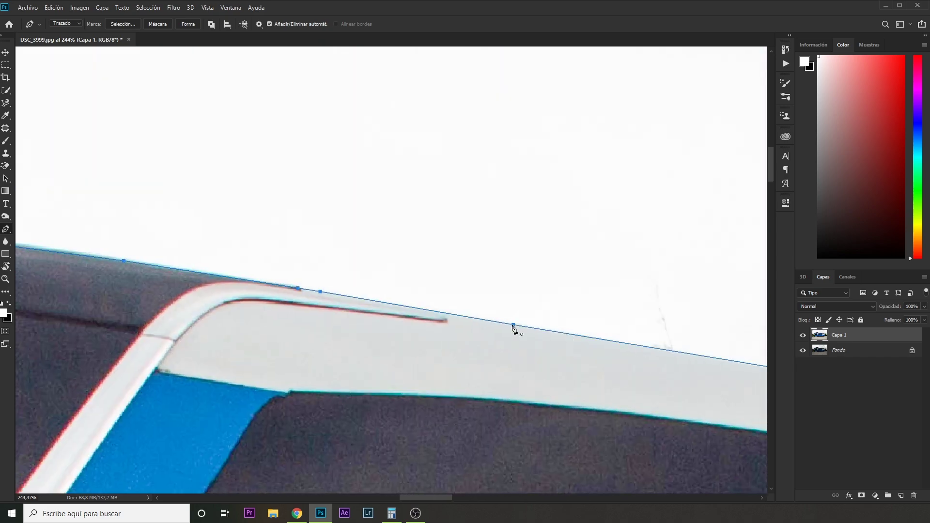
{"action": "scroll", "coordinate": [514, 328], "scroll_direction": "down", "scroll_amount": 5}
Copy the path selection onto new layer Capa 2 and hide Capa 1 and Fondo.
{"action": "left_click", "coordinate": [912, 121]}
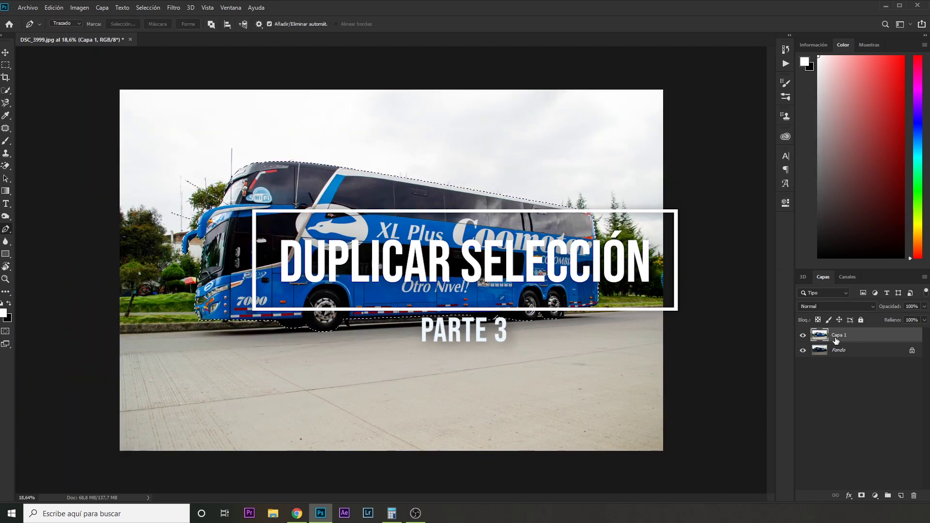
{"action": "key", "text": "ctrl+j"}
{"action": "left_click_drag", "start_coordinate": [803, 351], "coordinate": [803, 365]}
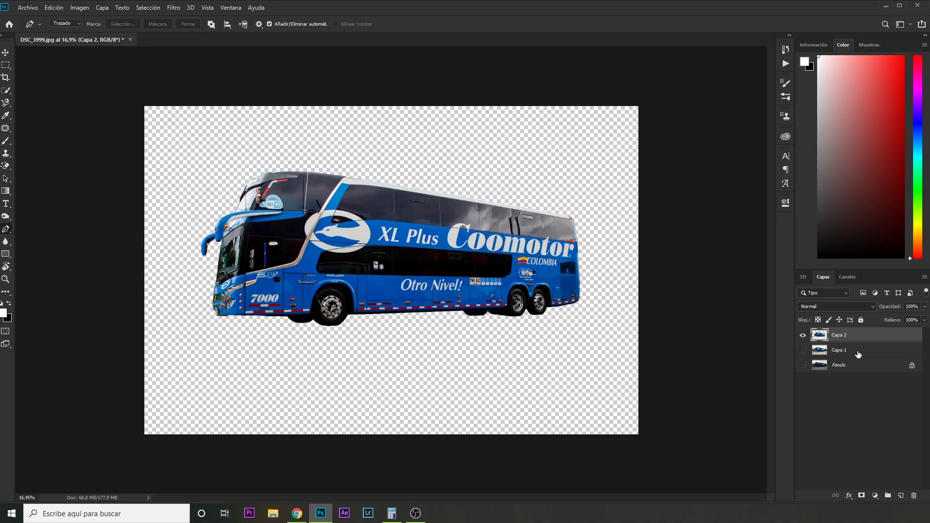
{"action": "left_click", "coordinate": [858, 354]}
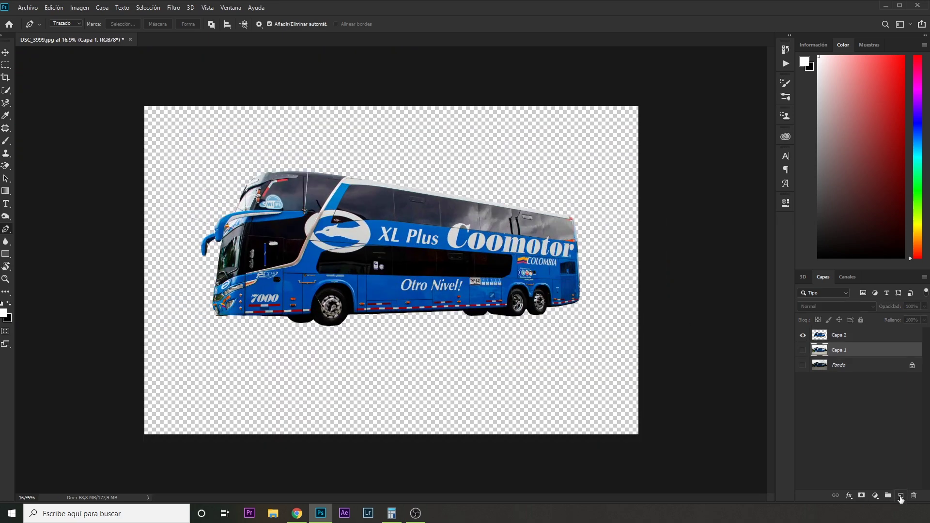
{"action": "left_click", "coordinate": [838, 335]}
Scale the bus to about 79% and move it lower, then add empty Capa 3 below.
{"action": "key", "text": "ctrl+t"}
{"action": "left_click_drag", "start_coordinate": [391, 173], "coordinate": [405, 183]}
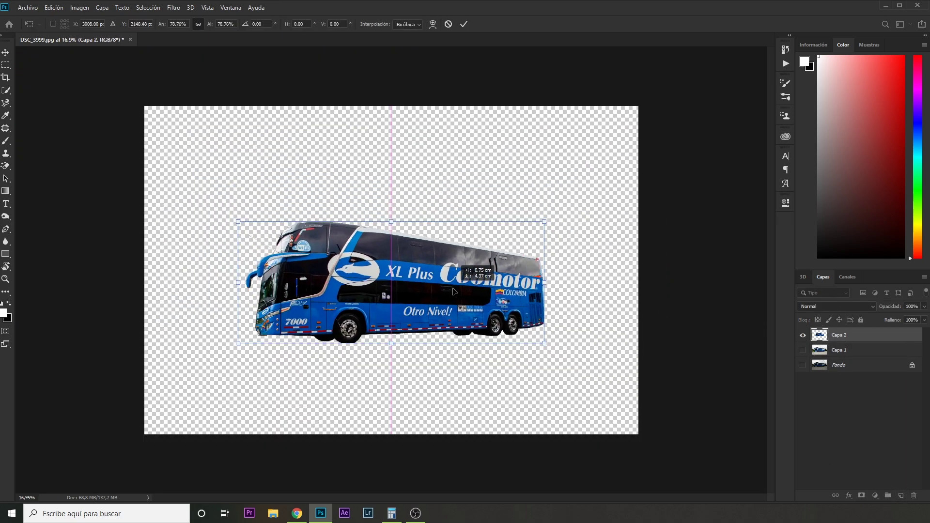
{"action": "left_click_drag", "start_coordinate": [388, 252], "coordinate": [387, 284]}
{"action": "left_click_drag", "start_coordinate": [381, 210], "coordinate": [381, 207]}
{"action": "key", "text": "Return"}
{"action": "key", "text": "p"}
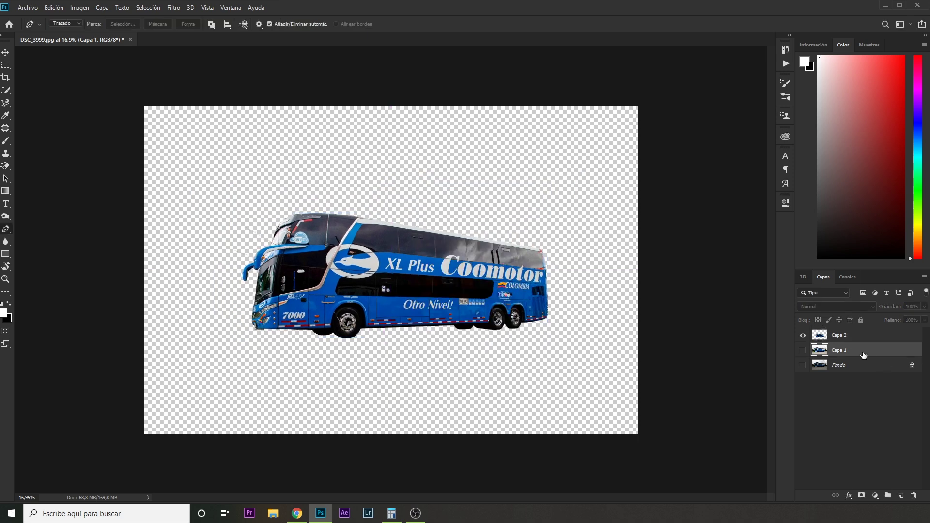
{"action": "scroll", "coordinate": [344, 253], "scroll_direction": "up", "scroll_amount": 3}
{"action": "scroll", "coordinate": [339, 242], "scroll_direction": "up", "scroll_amount": 2}
Reset the default colours and set blue as the foreground colour.
{"action": "key", "text": "b"}
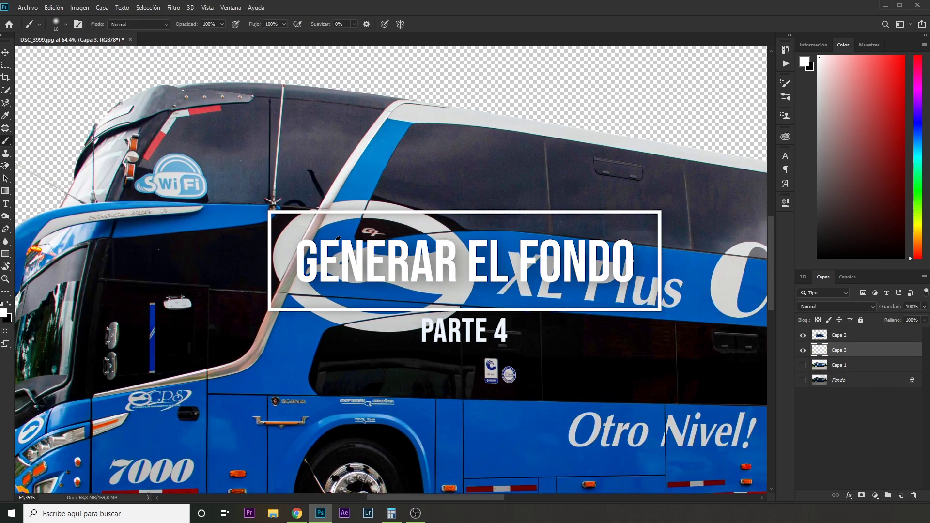
{"action": "left_click", "coordinate": [373, 156], "text": "alt"}
{"action": "key", "text": "x"}
{"action": "left_click", "coordinate": [387, 127], "text": "alt"}
{"action": "scroll", "coordinate": [387, 127], "scroll_direction": "down", "scroll_amount": 5}
Fill Capa 3 with a blue radial gradient, lighter beneath the bus.
{"action": "left_click", "coordinate": [6, 191]}
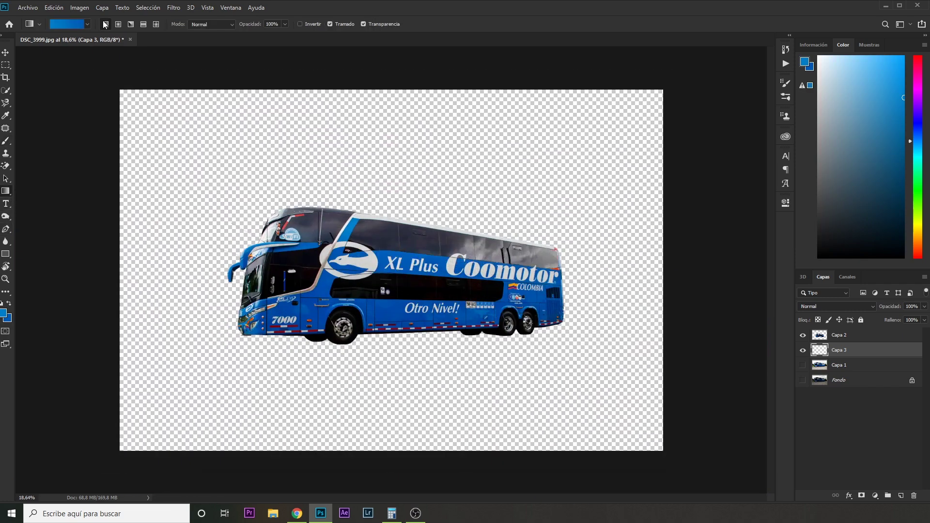
{"action": "left_click_drag", "start_coordinate": [514, 292], "coordinate": [514, 292]}
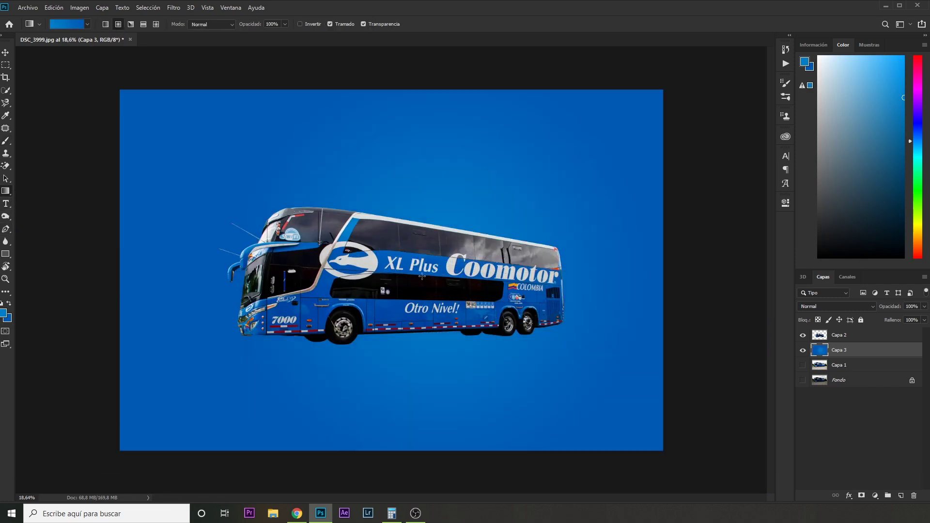
{"action": "left_click_drag", "start_coordinate": [424, 282], "coordinate": [686, 288]}
{"action": "left_click_drag", "start_coordinate": [412, 341], "coordinate": [452, 370]}
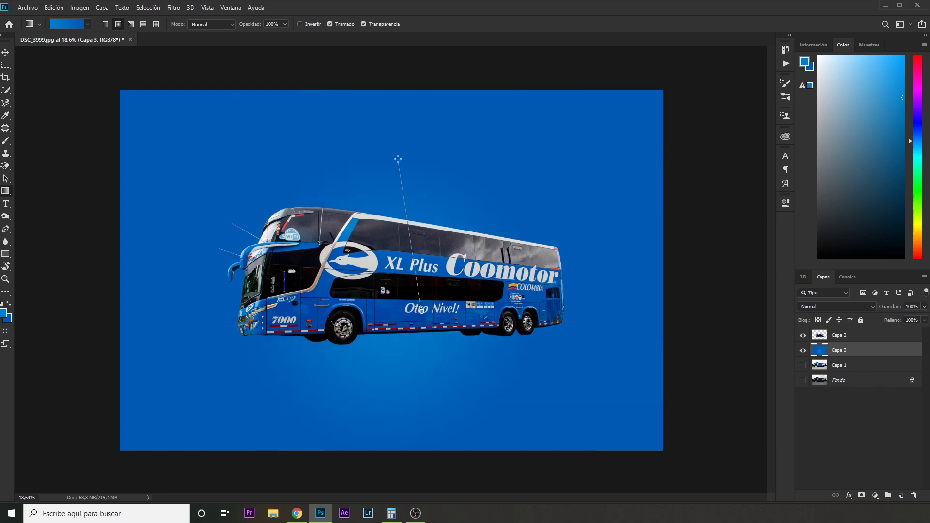
{"action": "left_click_drag", "start_coordinate": [257, 273], "coordinate": [38, 273]}
{"action": "left_click_drag", "start_coordinate": [169, 292], "coordinate": [384, 292]}
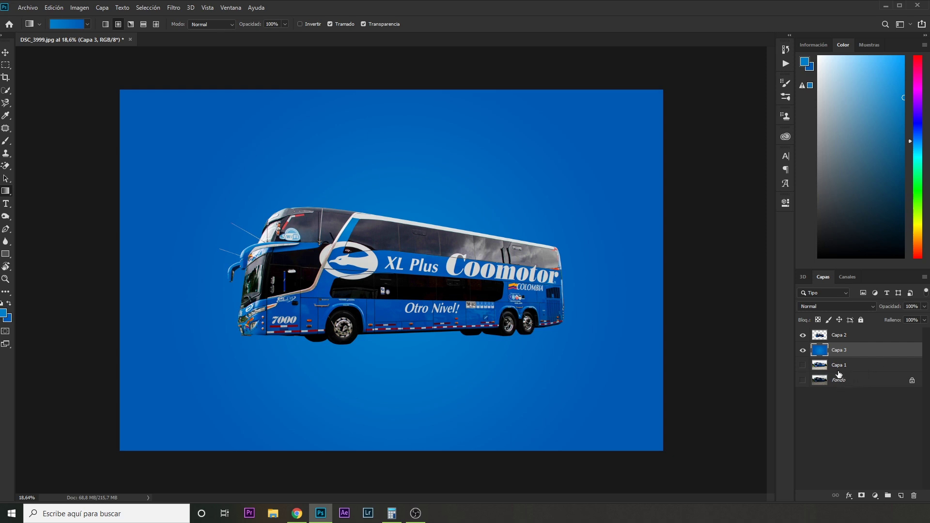
Paint soft blue brush bands across the background on a new layer Capa 4.
{"action": "left_click", "coordinate": [901, 496]}
{"action": "key", "text": "b"}
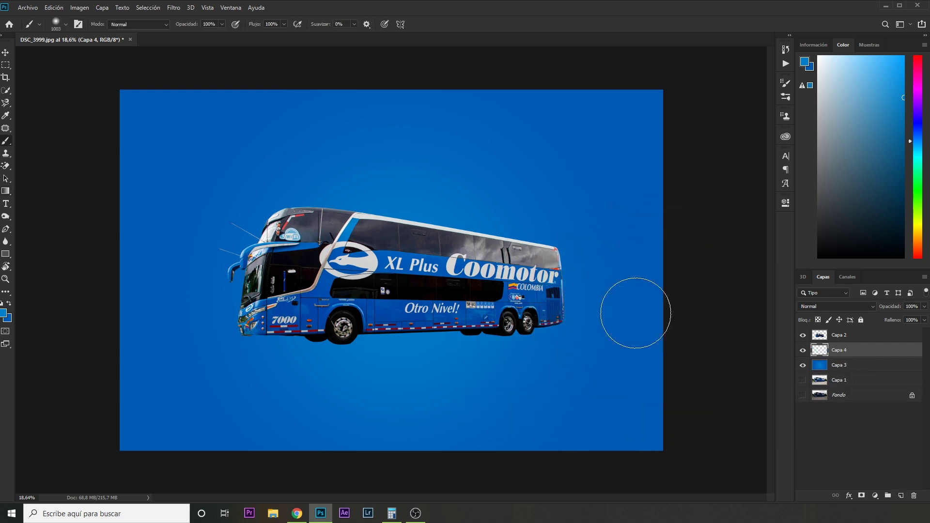
{"action": "left_click_drag", "start_coordinate": [635, 317], "coordinate": [45, 322]}
{"action": "key", "text": "bracketleft"}
{"action": "key", "text": "bracketleft"}
{"action": "key", "text": "bracketleft"}
{"action": "scroll", "coordinate": [494, 368], "scroll_direction": "down", "scroll_amount": 3, "text": "alt"}
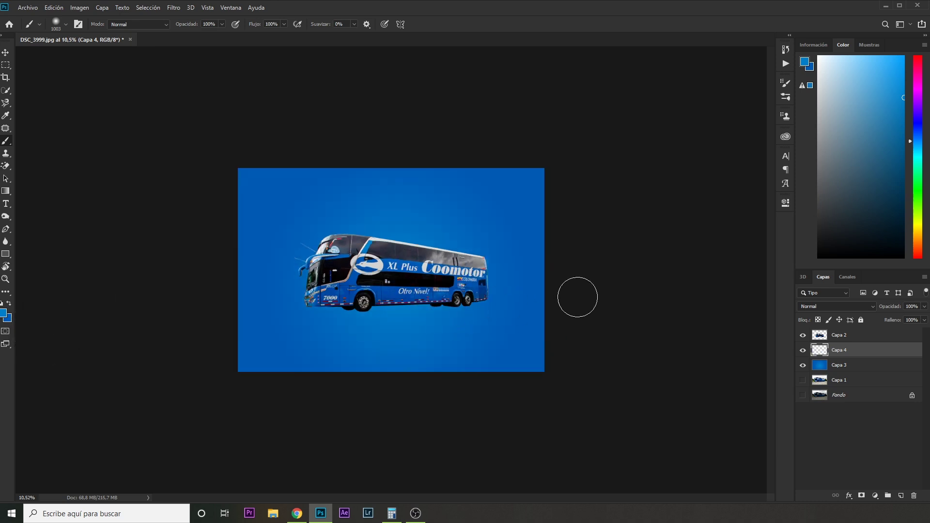
{"action": "left_click_drag", "start_coordinate": [564, 296], "coordinate": [142, 313]}
Set Capa 4 to the Luz suave blend mode at 57% opacity.
{"action": "left_click_drag", "start_coordinate": [893, 307], "coordinate": [864, 312]}
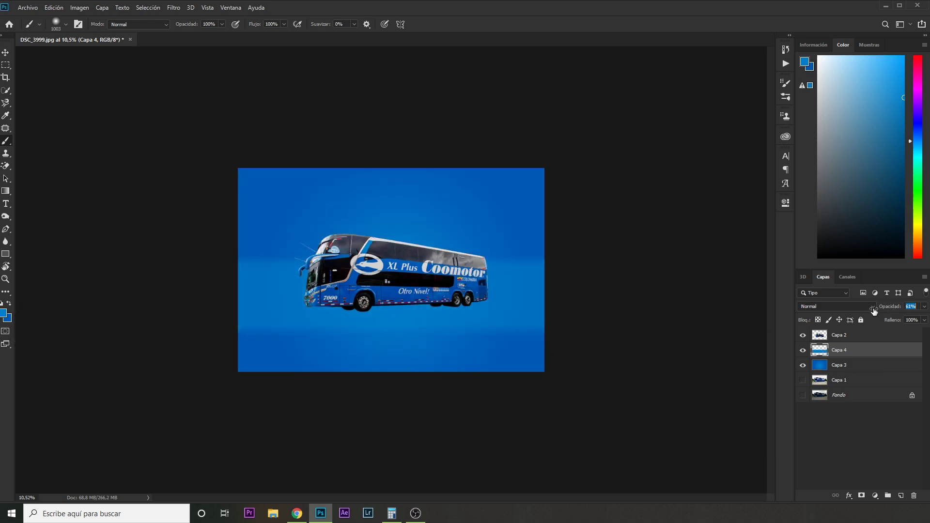
{"action": "left_click", "coordinate": [850, 306]}
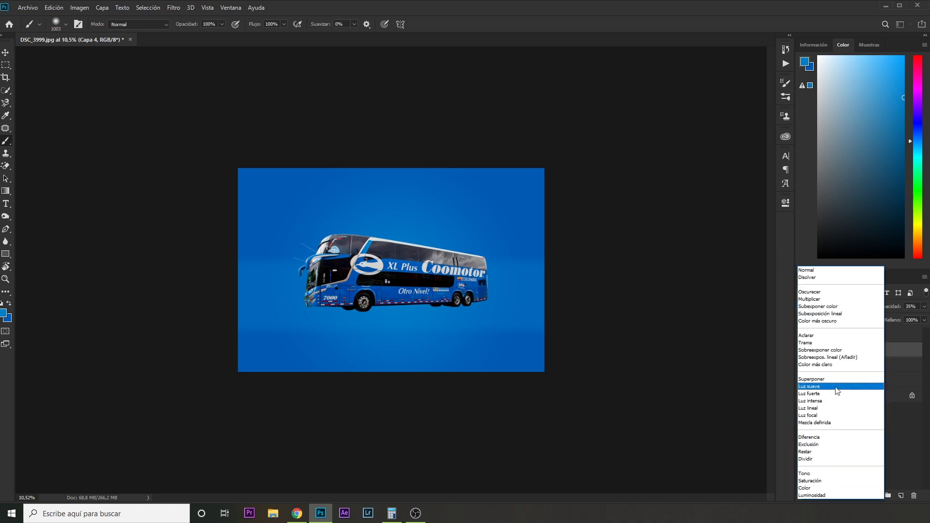
{"action": "left_click", "coordinate": [833, 393]}
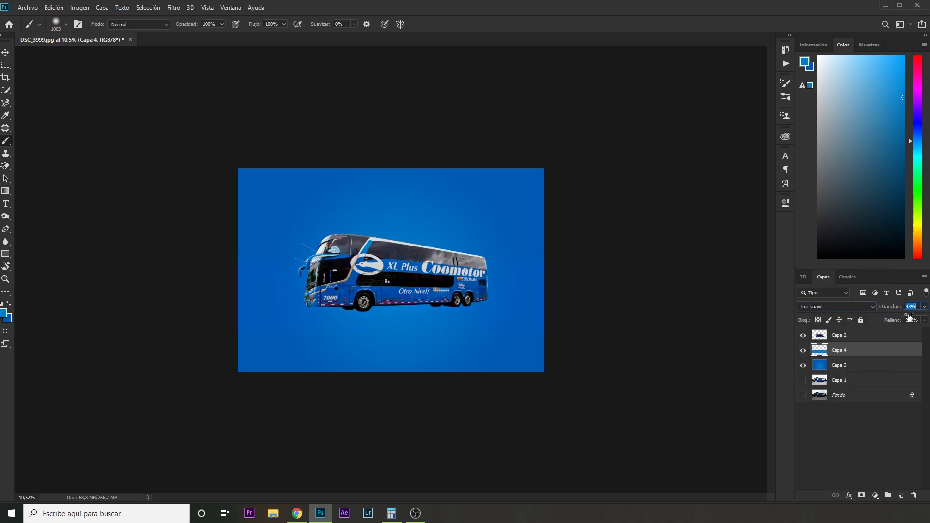
{"action": "key", "text": "bracketright"}
{"action": "key", "text": "bracketright"}
{"action": "right_click", "coordinate": [6, 253]}
Draw a flat black ellipse under the bus, then tilt and taper it into a shadow shape.
{"action": "left_click", "coordinate": [42, 271]}
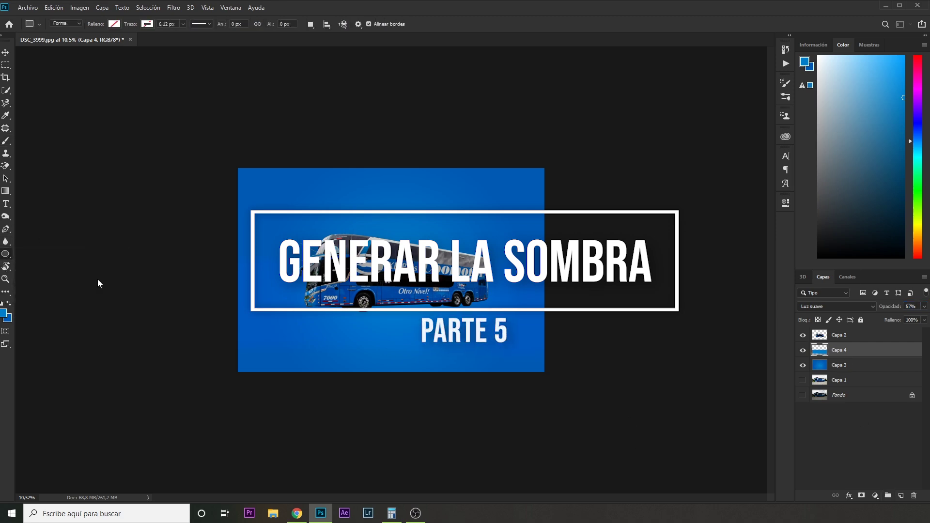
{"action": "left_click", "coordinate": [114, 24]}
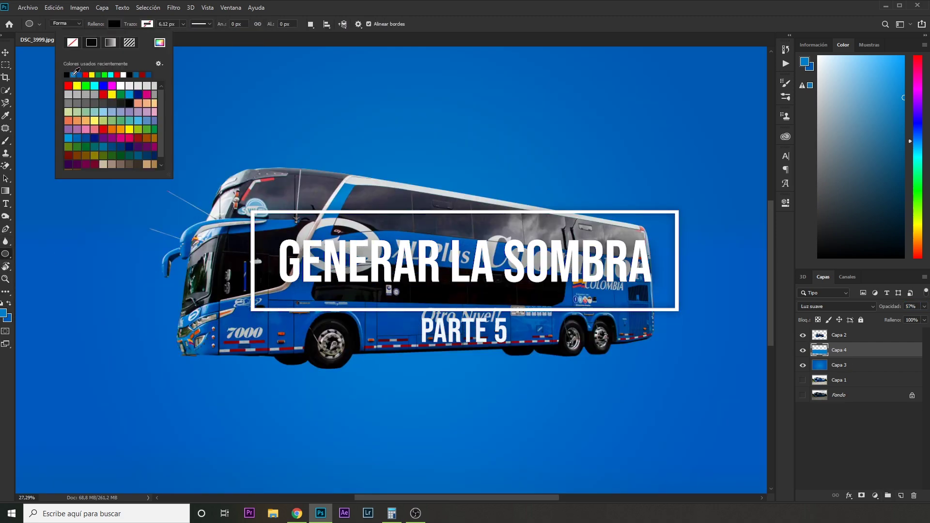
{"action": "mouse_move", "coordinate": [221, 347]}
{"action": "left_mouse_down"}
{"action": "mouse_move", "coordinate": [702, 374]}
{"action": "mouse_move", "coordinate": [664, 364]}
{"action": "left_mouse_up"}
{"action": "key", "text": "ctrl+t"}
{"action": "left_click_drag", "start_coordinate": [504, 358], "coordinate": [420, 355]}
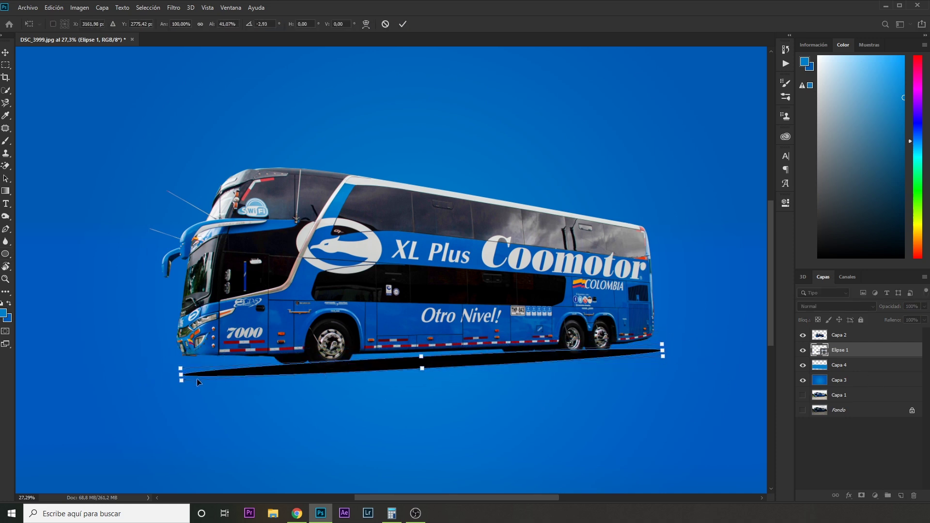
{"action": "left_click_drag", "start_coordinate": [183, 368], "coordinate": [182, 378]}
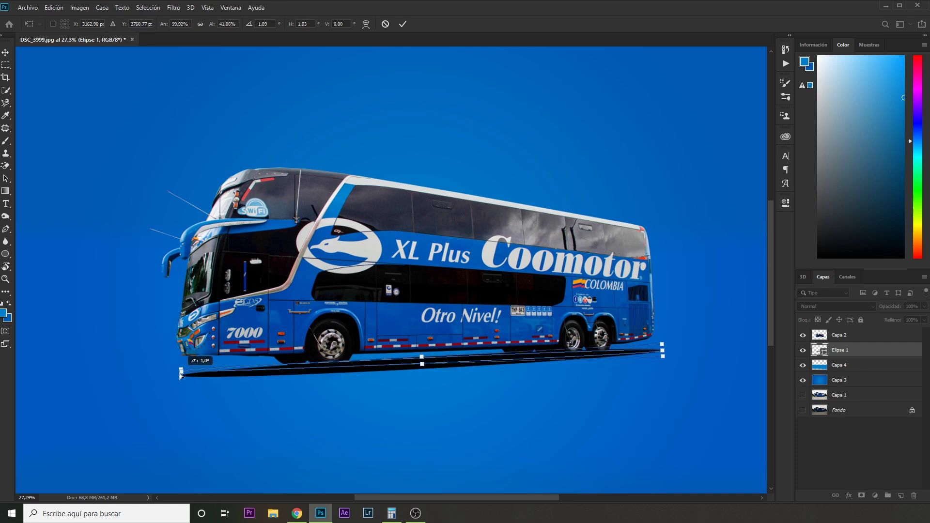
{"action": "key", "text": "Return"}
{"action": "key", "text": "Return"}
{"action": "scroll", "coordinate": [388, 378], "scroll_direction": "up", "scroll_amount": 2}
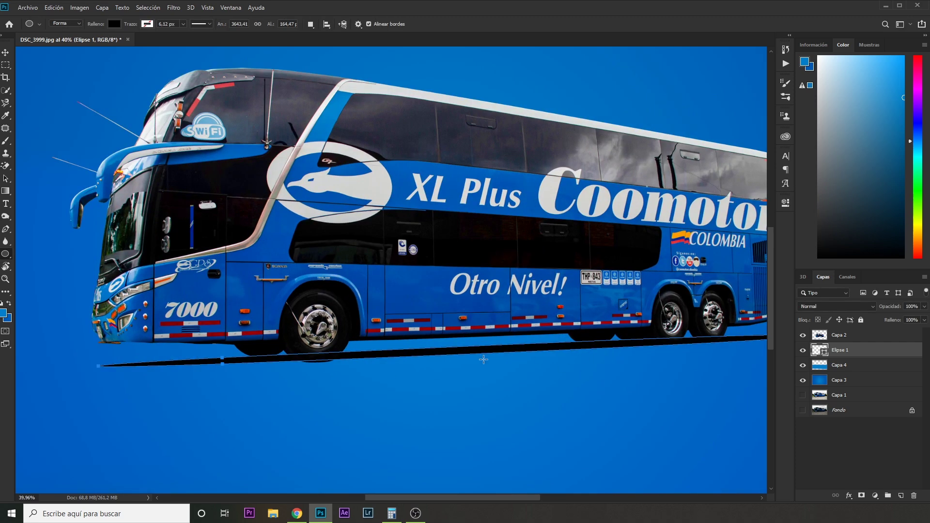
{"action": "left_click_drag", "start_coordinate": [450, 364], "coordinate": [451, 361]}
{"action": "scroll", "coordinate": [451, 363], "scroll_direction": "down", "scroll_amount": 2}
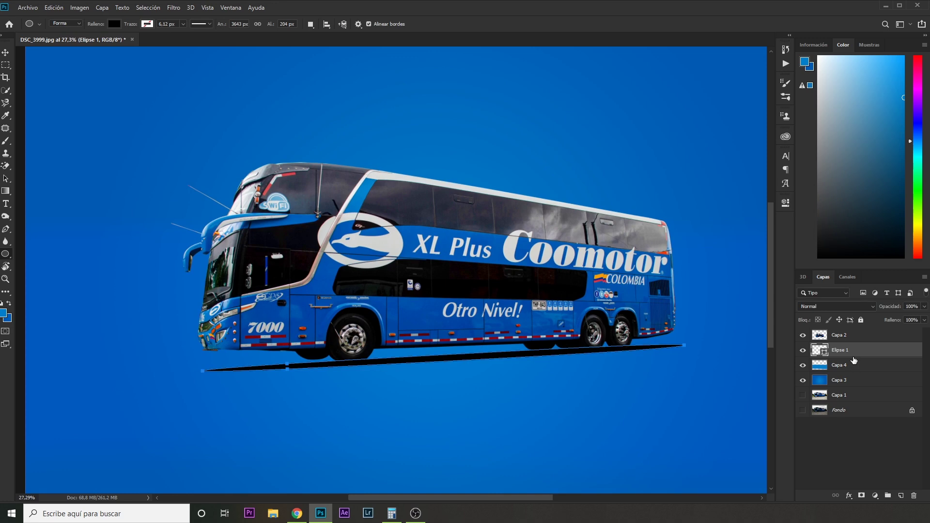
Gaussian-blur the shadow ellipse and skew it in perspective to follow the wheels.
{"action": "left_click", "coordinate": [174, 7]}
{"action": "left_click", "coordinate": [353, 183]}
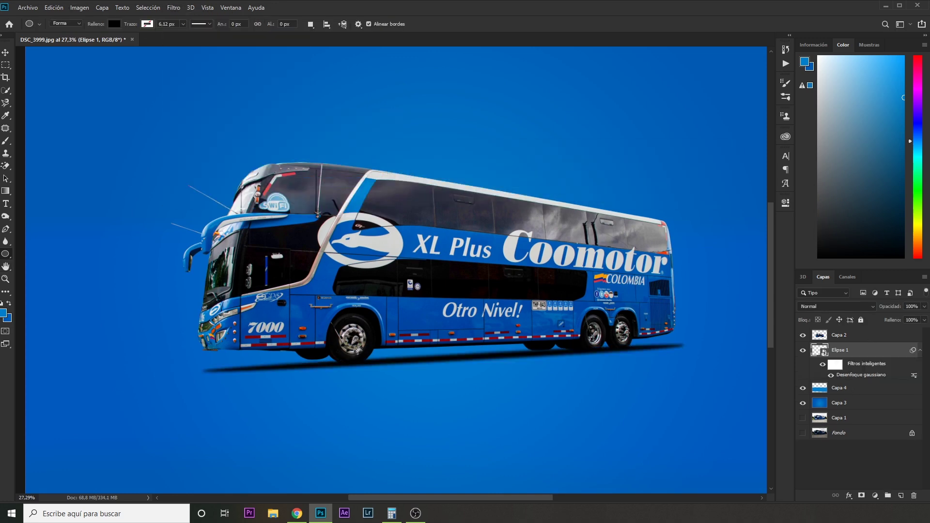
{"action": "key", "text": "ctrl+t"}
{"action": "key", "text": "Return"}
{"action": "mouse_move", "coordinate": [726, 355]}
{"action": "left_mouse_down"}
{"action": "mouse_move", "coordinate": [683, 355]}
{"action": "mouse_move", "coordinate": [682, 334]}
{"action": "mouse_move", "coordinate": [682, 344]}
{"action": "left_mouse_up"}
{"action": "left_click_drag", "start_coordinate": [203, 338], "coordinate": [210, 318]}
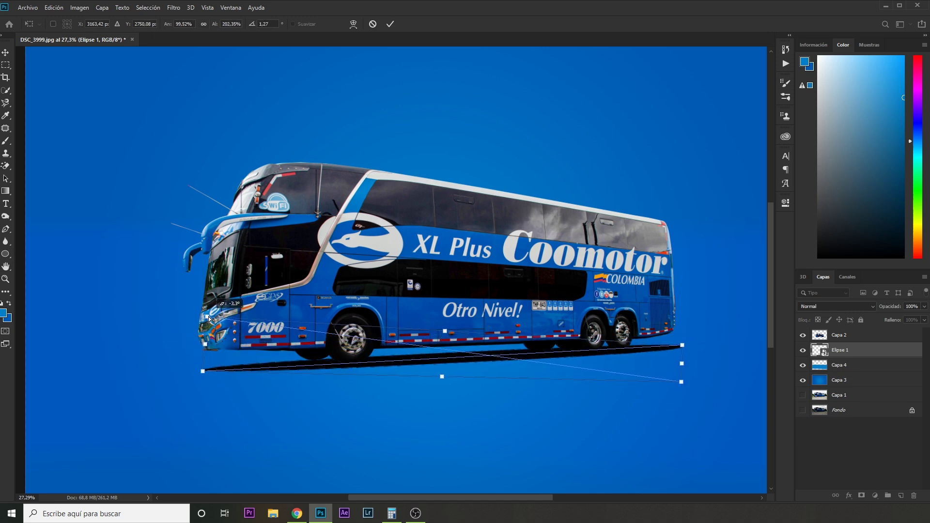
{"action": "key", "text": "Return"}
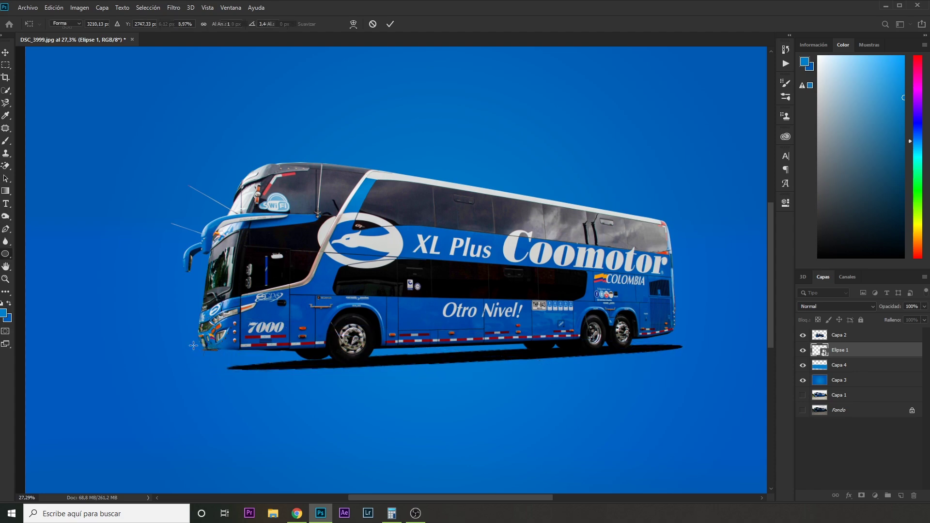
{"action": "scroll", "coordinate": [309, 368], "scroll_direction": "up", "scroll_amount": 3}
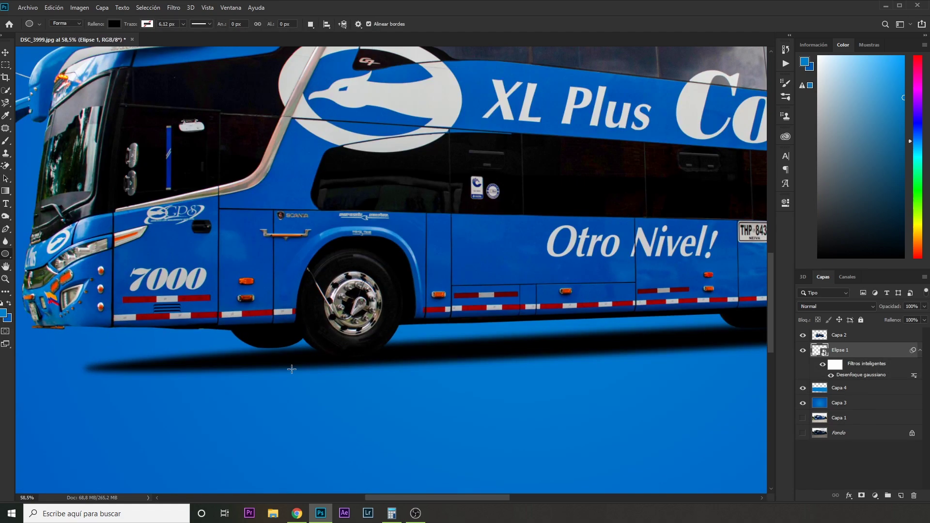
{"action": "key", "text": "v"}
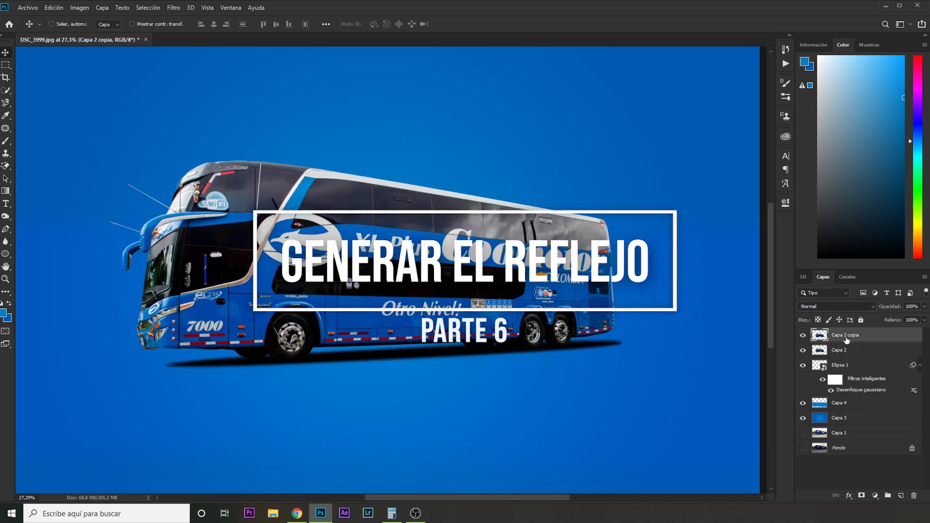
Flip bus copy Capa 2 vertically and rotate it into place beneath the bus.
{"action": "left_click", "coordinate": [838, 350]}
{"action": "key", "text": "ctrl+t"}
{"action": "right_click", "coordinate": [518, 293]}
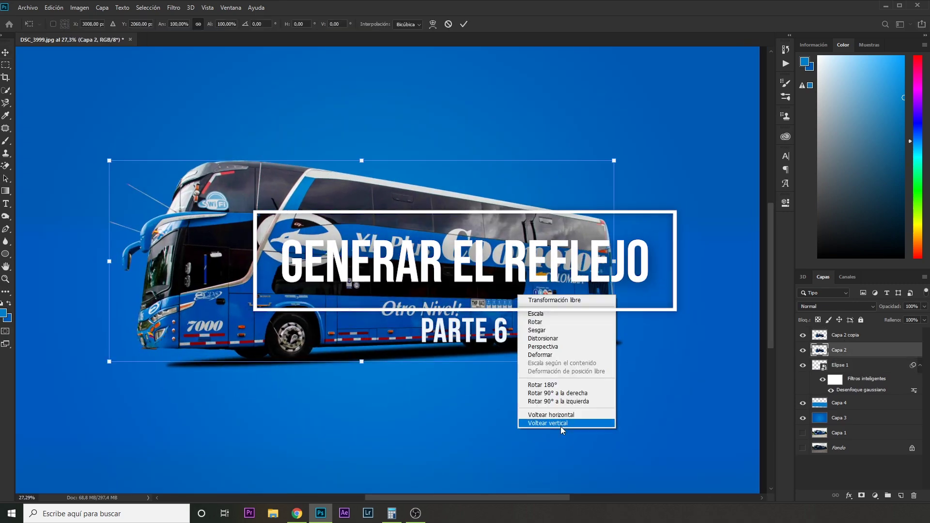
{"action": "left_click", "coordinate": [547, 434]}
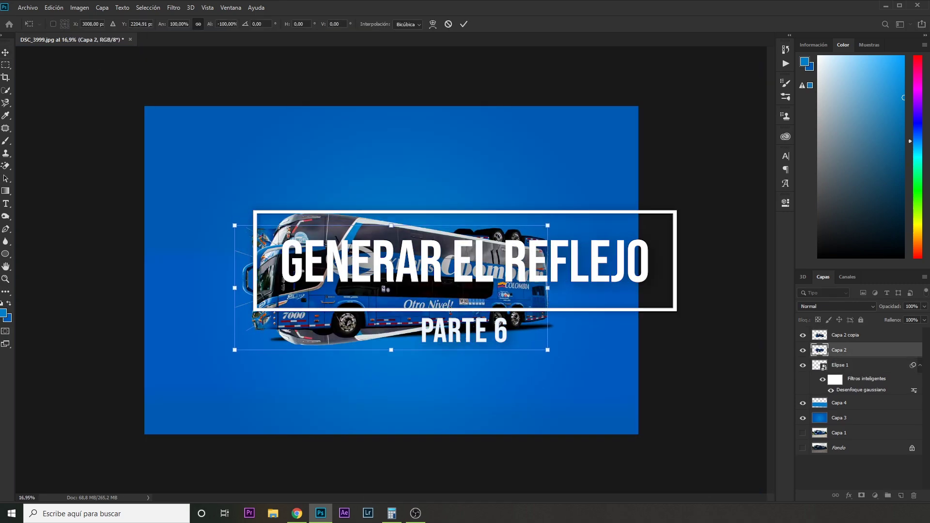
{"action": "left_click_drag", "start_coordinate": [450, 314], "coordinate": [450, 401]}
{"action": "left_click_drag", "start_coordinate": [449, 305], "coordinate": [449, 334]}
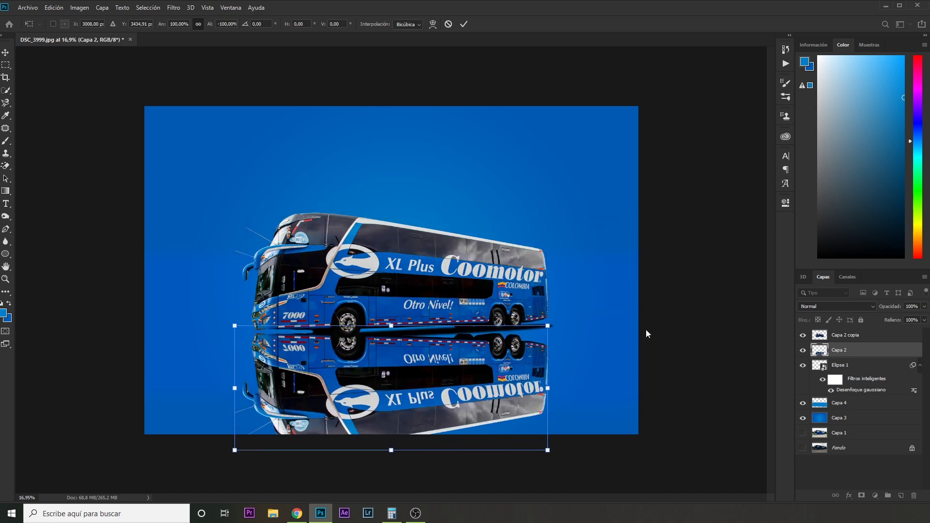
{"action": "left_click_drag", "start_coordinate": [643, 332], "coordinate": [630, 310]}
{"action": "scroll", "coordinate": [446, 373], "scroll_direction": "up", "scroll_amount": 3}
{"action": "scroll", "coordinate": [446, 376], "scroll_direction": "up", "scroll_amount": 1}
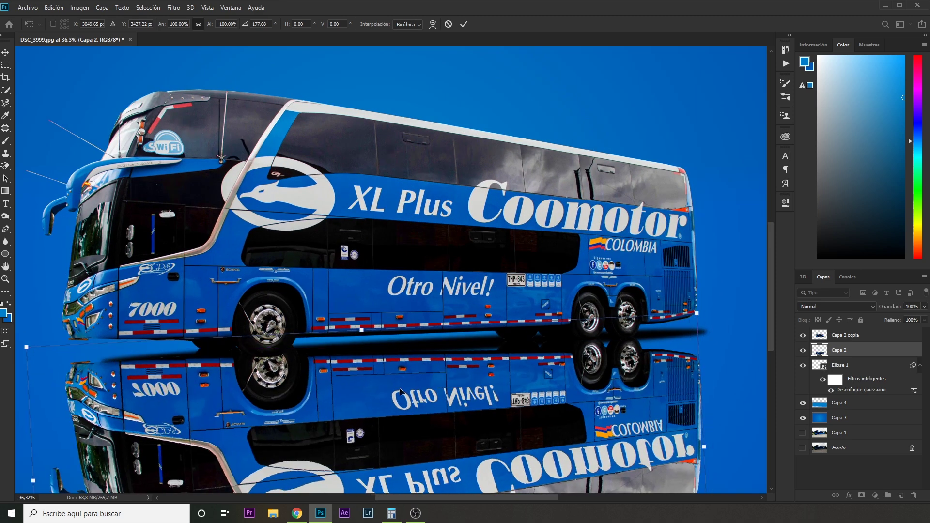
{"action": "left_click_drag", "start_coordinate": [35, 355], "coordinate": [34, 340]}
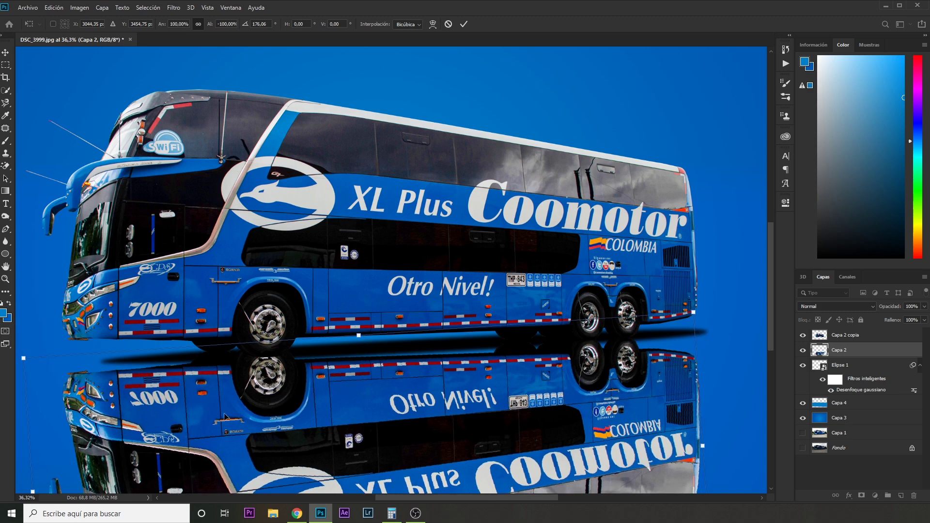
{"action": "left_click_drag", "start_coordinate": [420, 418], "coordinate": [419, 425]}
{"action": "scroll", "coordinate": [420, 424], "scroll_direction": "down", "scroll_amount": 3}
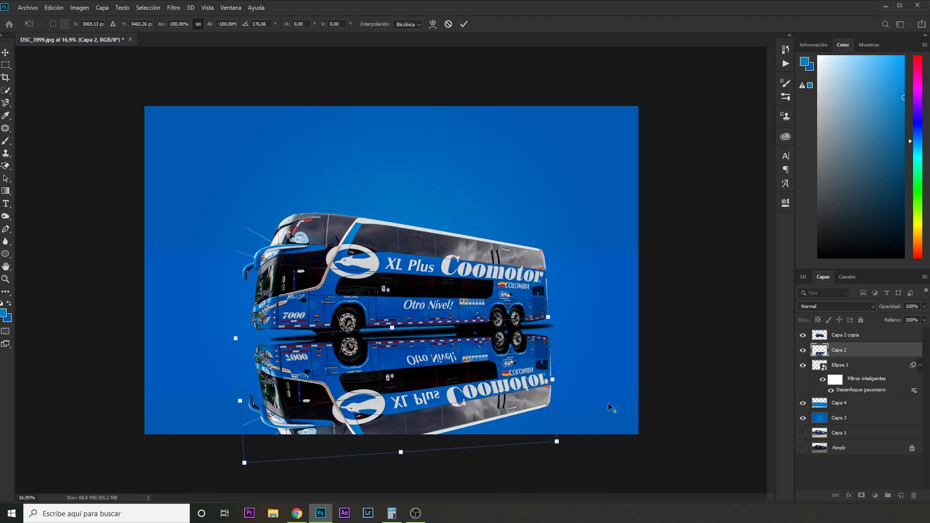
{"action": "key", "text": "Return"}
Lower the opacity of Capa 2 copia and Gaussian-blur the reflection layer Capa 2.
{"action": "left_click", "coordinate": [848, 335]}
{"action": "left_click_drag", "start_coordinate": [891, 306], "coordinate": [884, 311]}
{"action": "left_click", "coordinate": [848, 350]}
{"action": "left_click", "coordinate": [173, 7]}
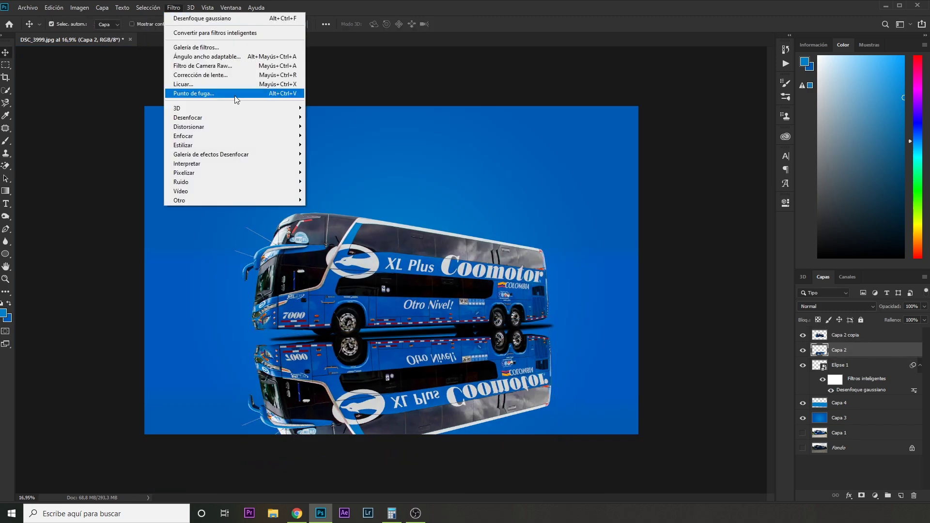
{"action": "left_click", "coordinate": [383, 183]}
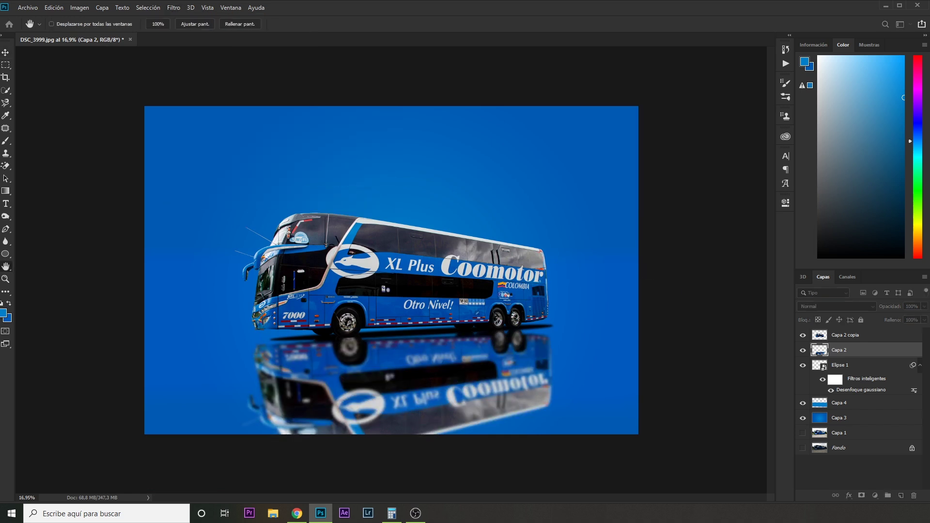
{"action": "key", "text": "v"}
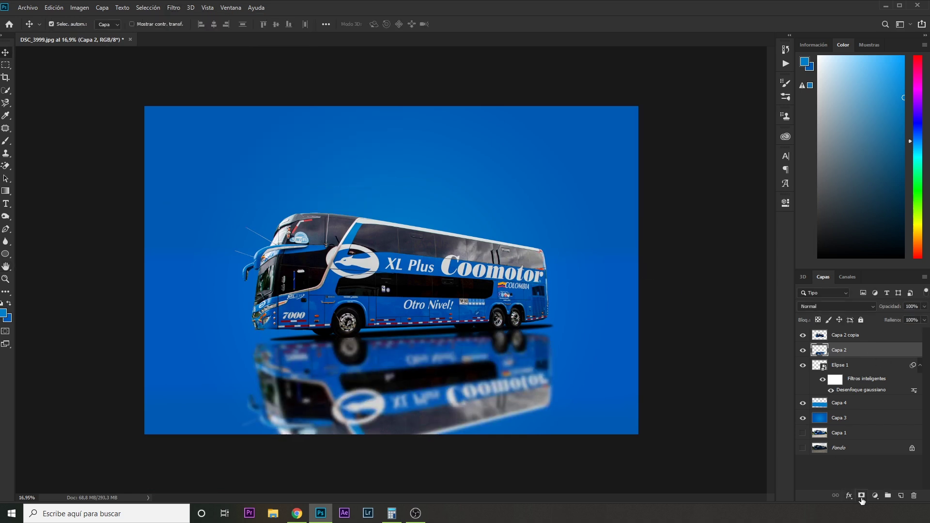
Mask the reflection with a gradient fading toward the bottom, then select layers Capa 3 through Capa 2 copia.
{"action": "left_click", "coordinate": [862, 496]}
{"action": "key", "text": "g"}
{"action": "mouse_move", "coordinate": [406, 426]}
{"action": "left_mouse_down"}
{"action": "mouse_move", "coordinate": [405, 332]}
{"action": "mouse_move", "coordinate": [443, 422]}
{"action": "left_mouse_up"}
{"action": "left_click_drag", "start_coordinate": [436, 341], "coordinate": [467, 431]}
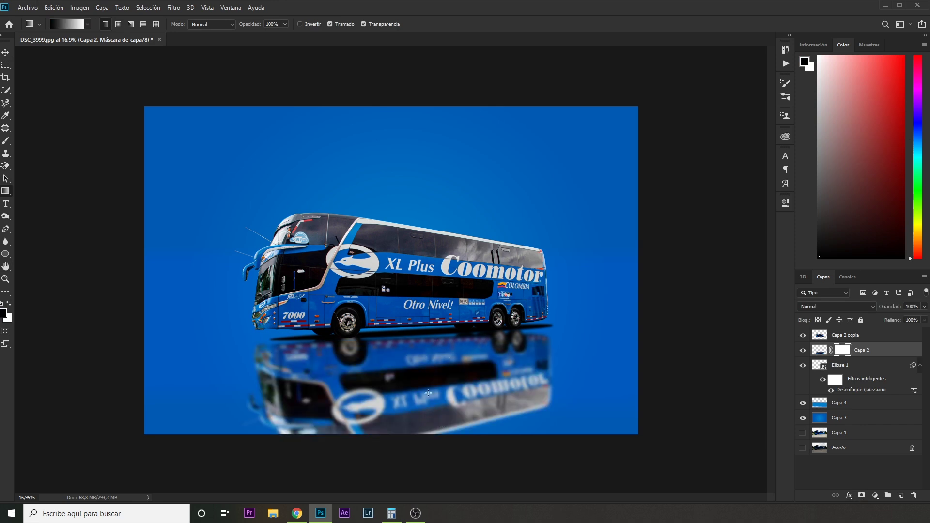
{"action": "key", "text": "ctrl+z"}
{"action": "key", "text": "ctrl+shift+z"}
{"action": "left_click_drag", "start_coordinate": [419, 387], "coordinate": [424, 267]}
{"action": "scroll", "coordinate": [446, 378], "scroll_direction": "up", "scroll_amount": 3}
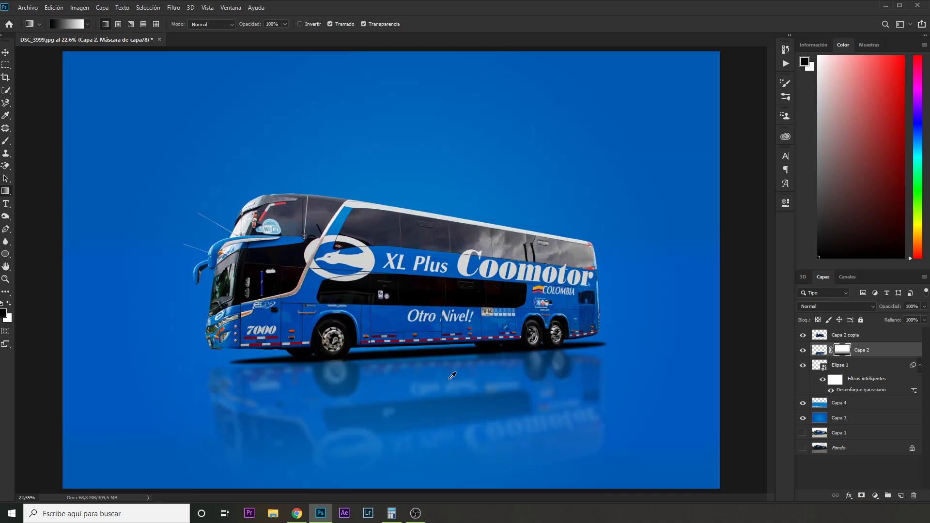
{"action": "scroll", "coordinate": [452, 376], "scroll_direction": "down", "scroll_amount": 4}
{"action": "key", "text": "ctrl+z"}
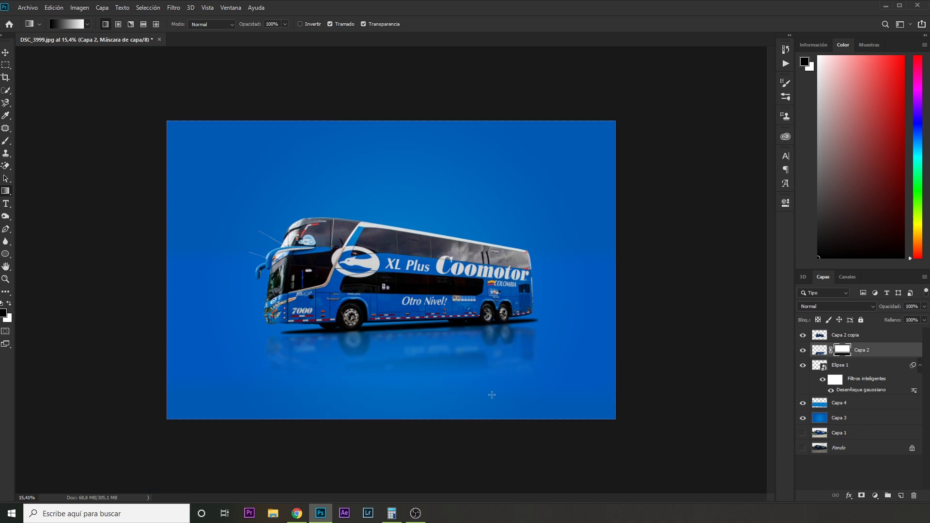
{"action": "scroll", "coordinate": [480, 393], "scroll_direction": "up", "scroll_amount": 2}
{"action": "scroll", "coordinate": [370, 340], "scroll_direction": "up", "scroll_amount": 1}
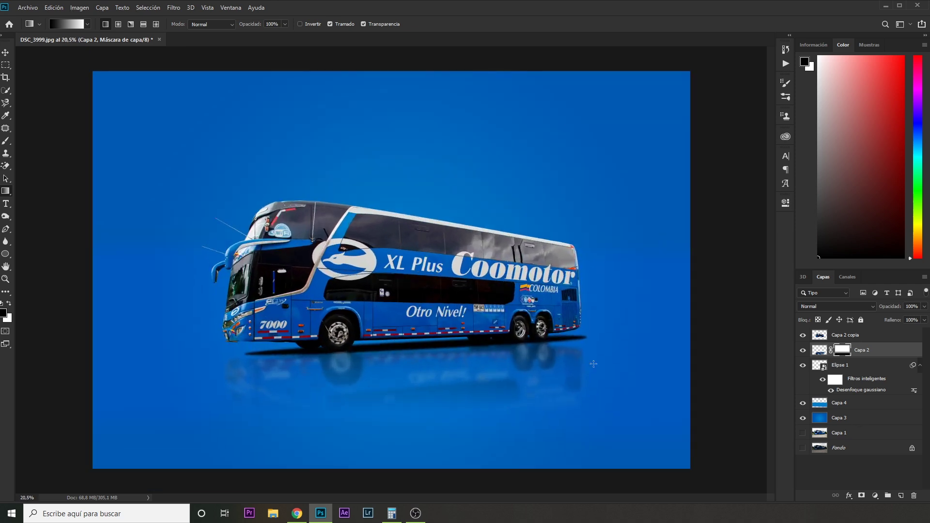
{"action": "scroll", "coordinate": [370, 341], "scroll_direction": "down", "scroll_amount": 2}
{"action": "left_click", "coordinate": [839, 418]}
{"action": "left_click", "coordinate": [856, 335], "text": "shift"}
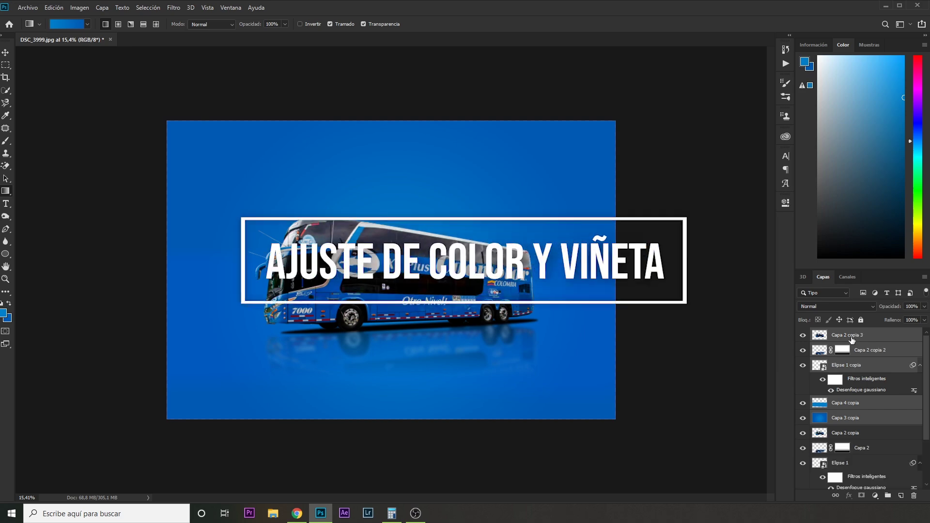
In Camera Raw on the merged image, raise exposure and whites, lower highlights and darken shadows.
{"action": "left_click", "coordinate": [173, 7]}
{"action": "left_click", "coordinate": [290, 118]}
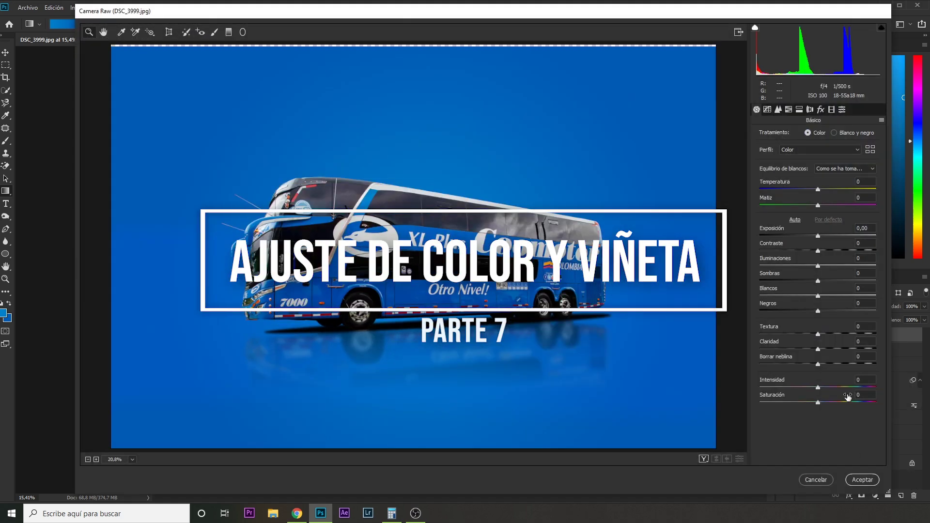
{"action": "left_click", "coordinate": [823, 480]}
{"action": "key", "text": "c"}
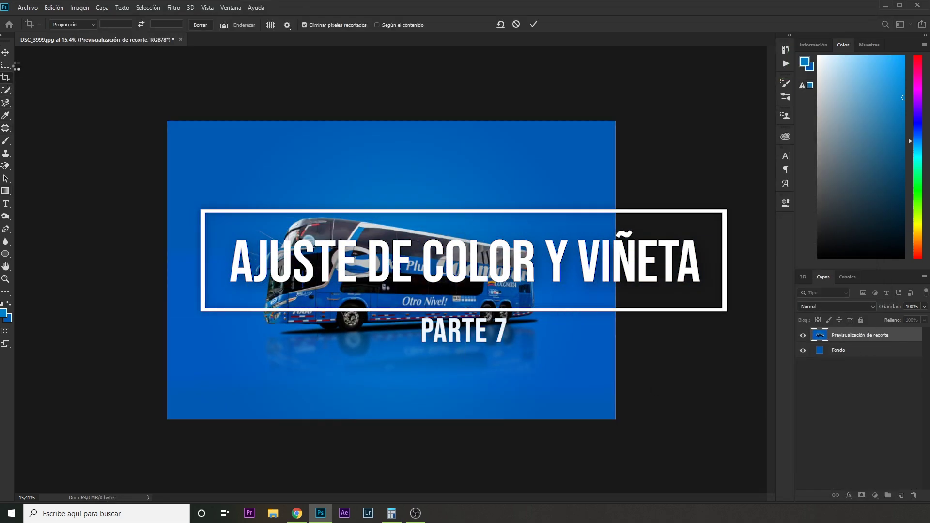
{"action": "left_click", "coordinate": [173, 7]}
{"action": "left_click", "coordinate": [206, 64]}
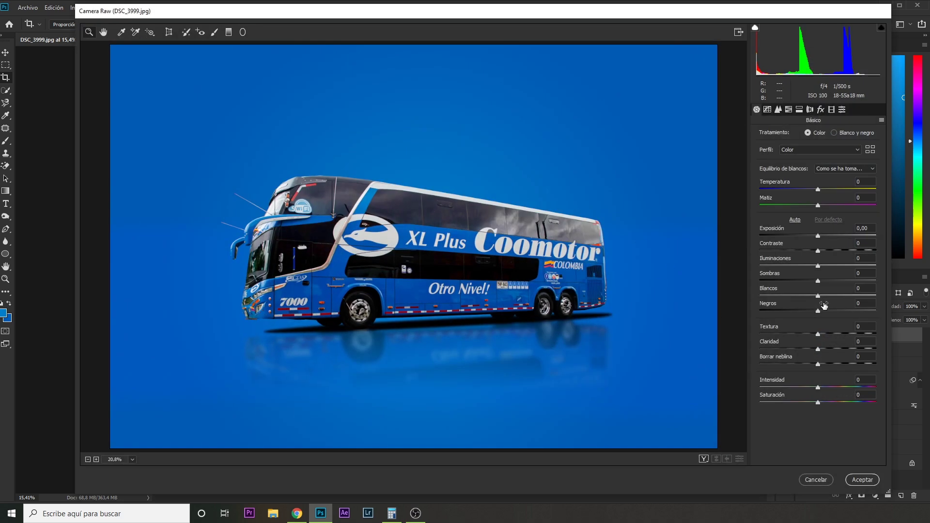
{"action": "left_click_drag", "start_coordinate": [818, 236], "coordinate": [816, 236]}
{"action": "left_click_drag", "start_coordinate": [817, 281], "coordinate": [814, 282]}
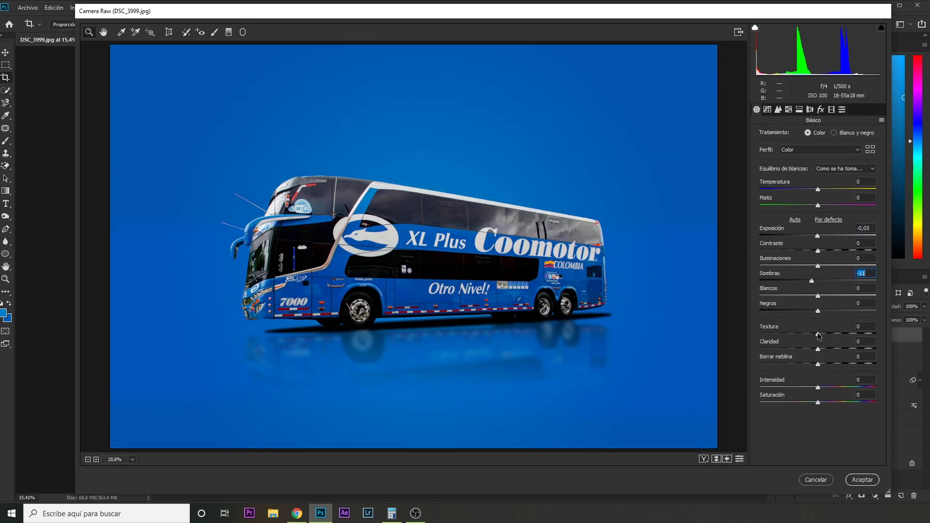
{"action": "left_click_drag", "start_coordinate": [817, 236], "coordinate": [812, 266]}
{"action": "left_click_drag", "start_coordinate": [817, 295], "coordinate": [834, 296]}
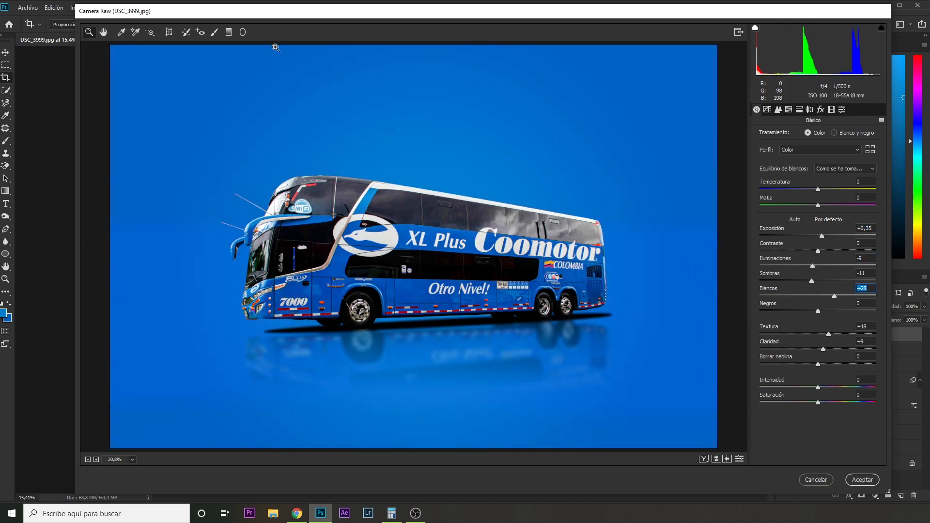
Add a post-crop vignette and a radial filter with raised highlights, lower whites and lifted blacks.
{"action": "left_click", "coordinate": [821, 109]}
{"action": "left_click_drag", "start_coordinate": [817, 234], "coordinate": [807, 236]}
{"action": "key", "text": "j"}
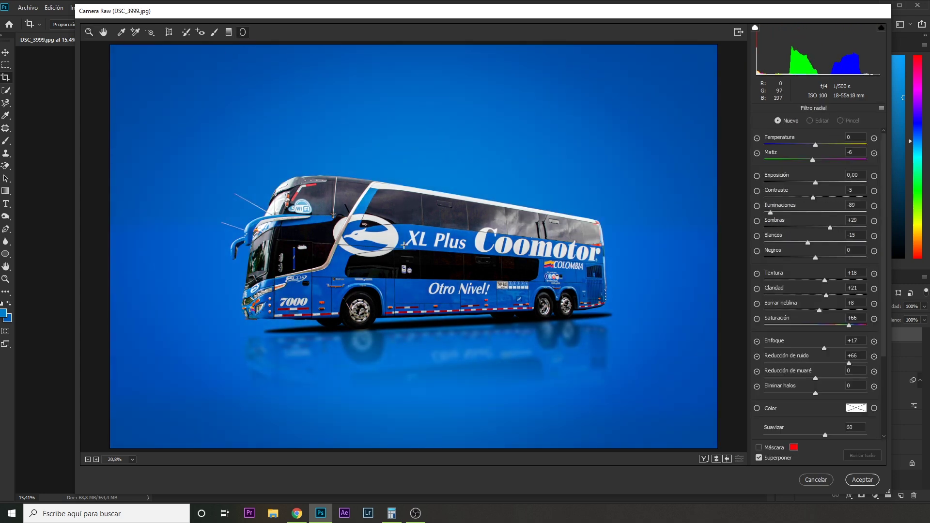
{"action": "left_click", "coordinate": [818, 212]}
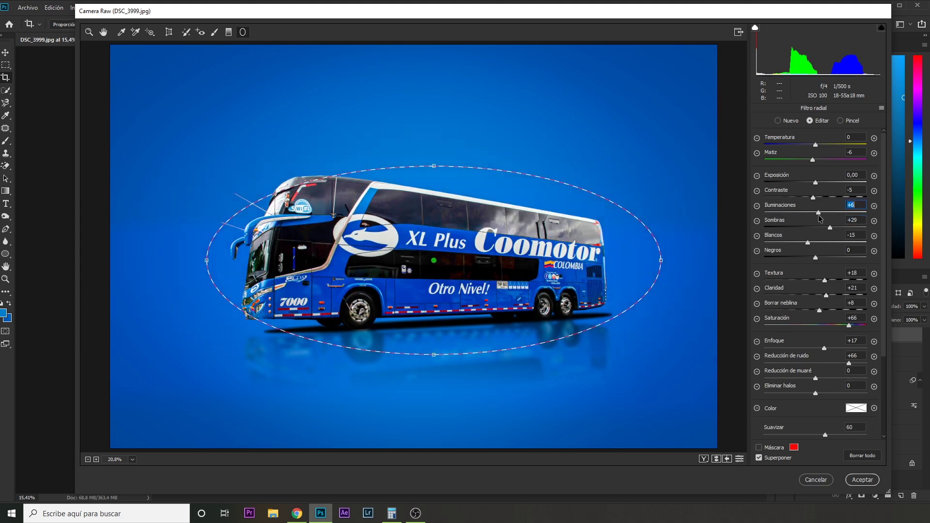
{"action": "left_click_drag", "start_coordinate": [815, 182], "coordinate": [822, 182]}
{"action": "left_click_drag", "start_coordinate": [807, 243], "coordinate": [816, 214]}
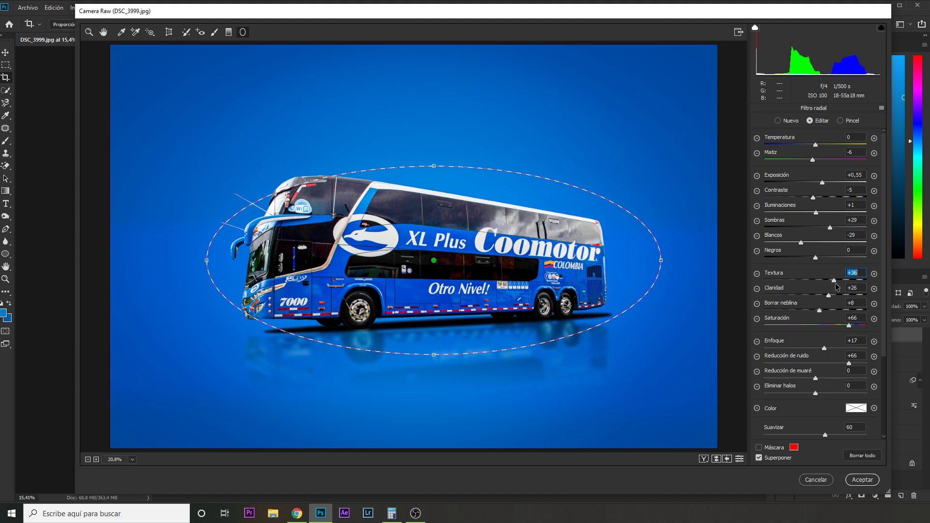
{"action": "left_click_drag", "start_coordinate": [815, 258], "coordinate": [816, 257]}
{"action": "key", "text": "k"}
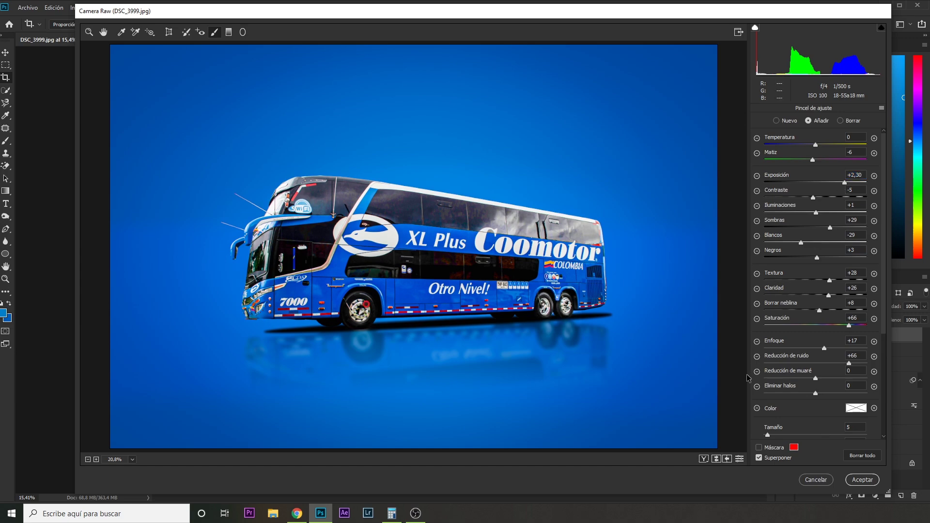
{"action": "left_click", "coordinate": [857, 480]}
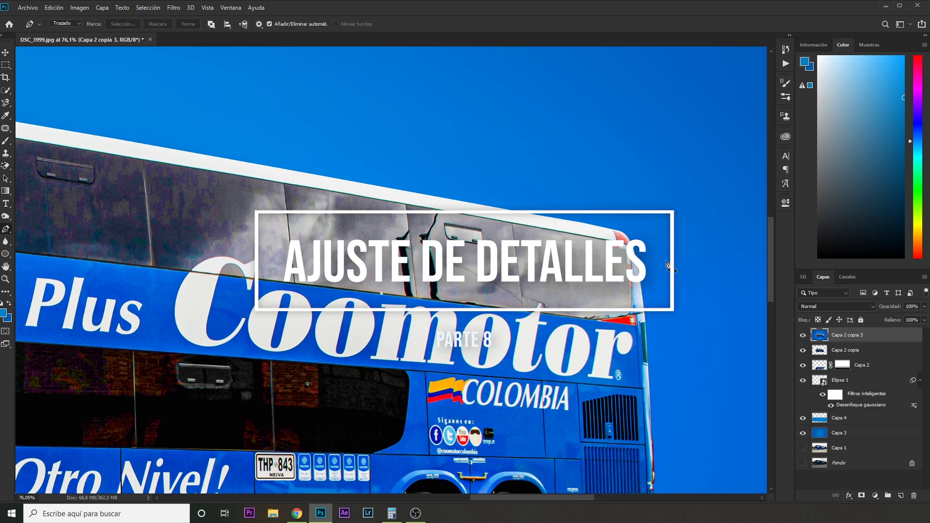
Start the pen path along the roof strip and window's lower edge to the white triangle's tip.
{"action": "scroll", "coordinate": [625, 235], "scroll_direction": "up", "scroll_amount": 5}
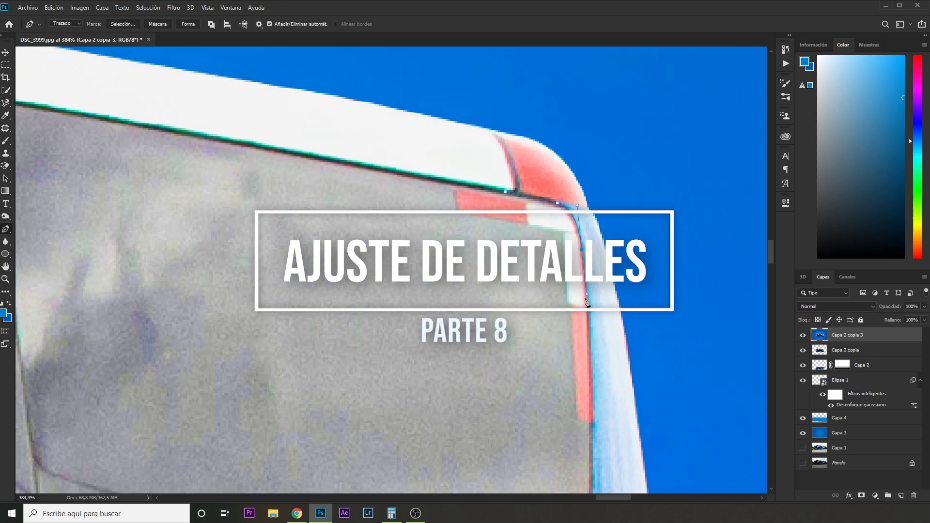
{"action": "left_click", "coordinate": [593, 417]}
{"action": "scroll", "coordinate": [573, 304], "scroll_direction": "down", "scroll_amount": 5}
{"action": "left_click", "coordinate": [540, 334]}
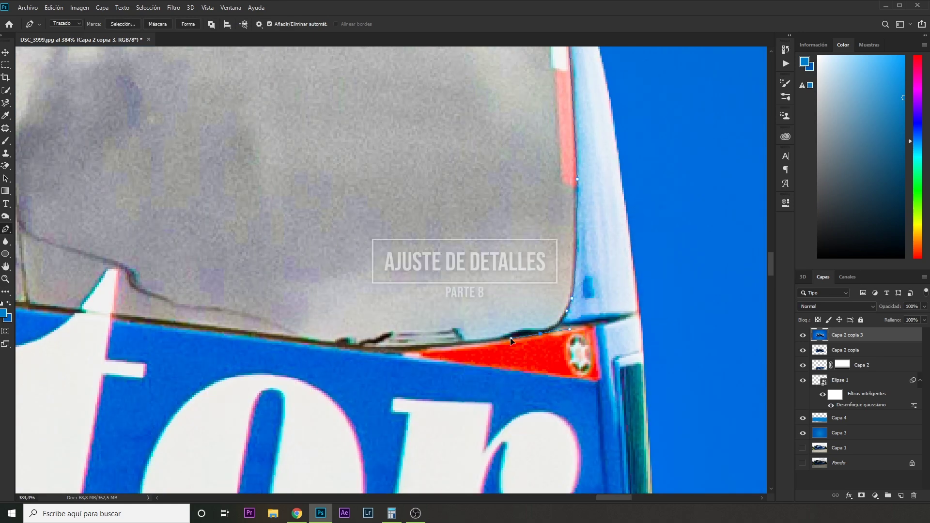
{"action": "left_click", "coordinate": [511, 338]}
{"action": "scroll", "coordinate": [113, 323], "scroll_direction": "up", "scroll_amount": 4}
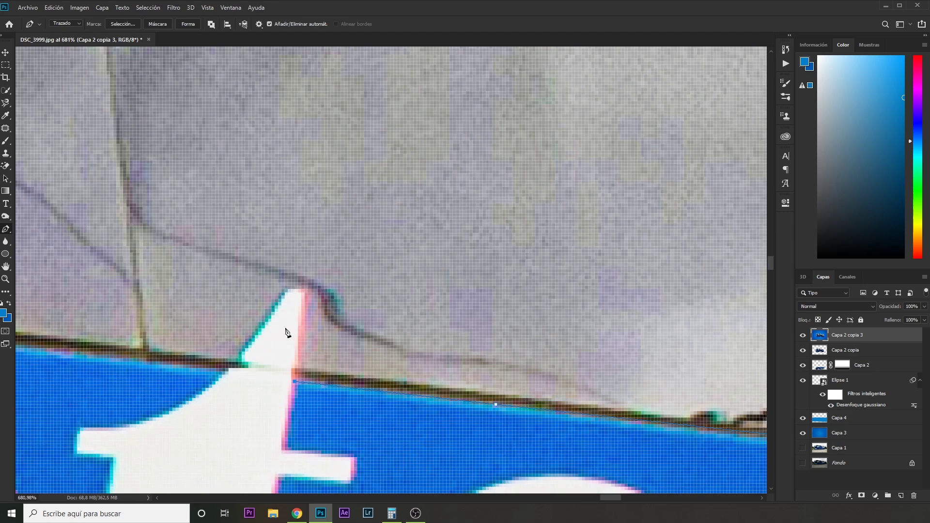
{"action": "left_click", "coordinate": [305, 281]}
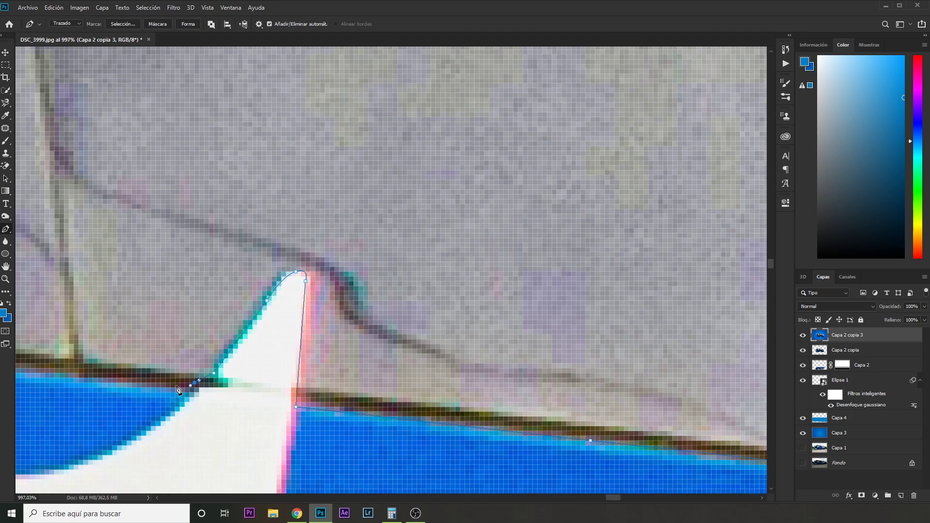
{"action": "scroll", "coordinate": [629, 388], "scroll_direction": "down", "scroll_amount": 8}
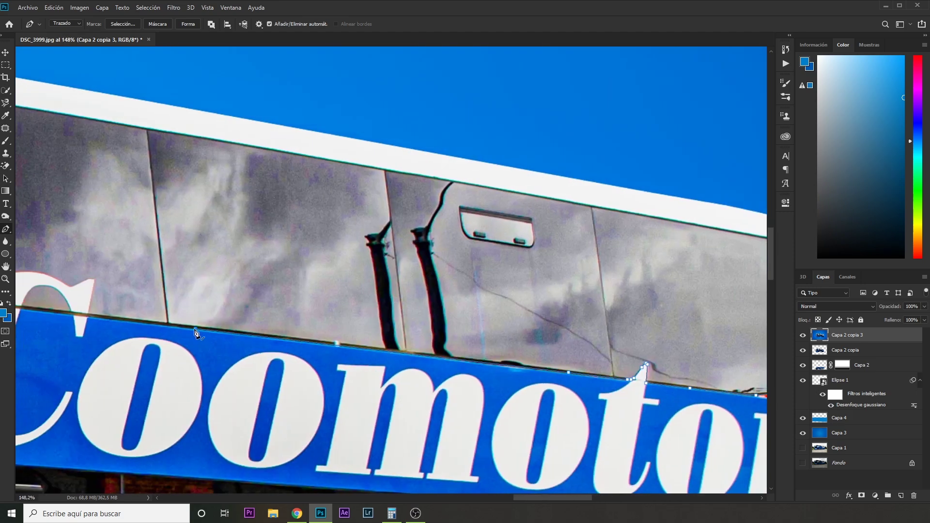
{"action": "scroll", "coordinate": [89, 321], "scroll_direction": "up", "scroll_amount": 7}
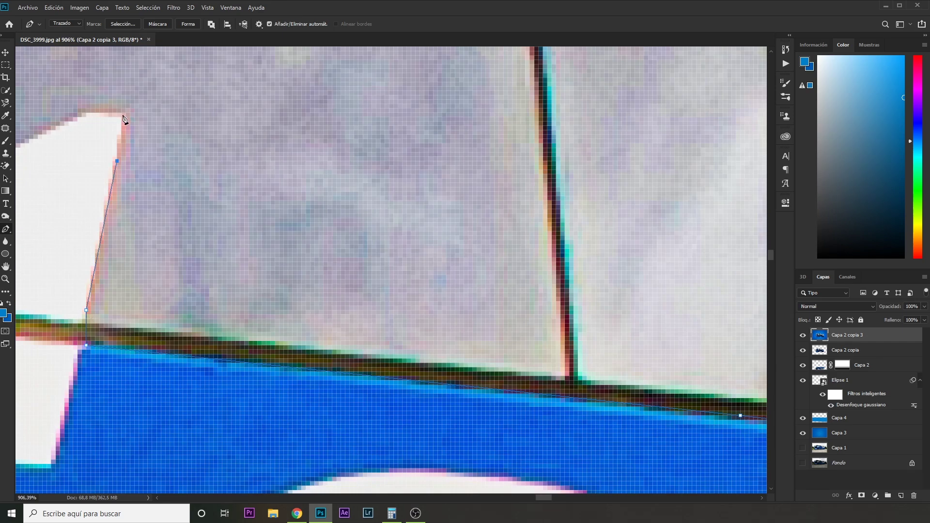
{"action": "left_click_drag", "start_coordinate": [57, 134], "coordinate": [504, 126]}
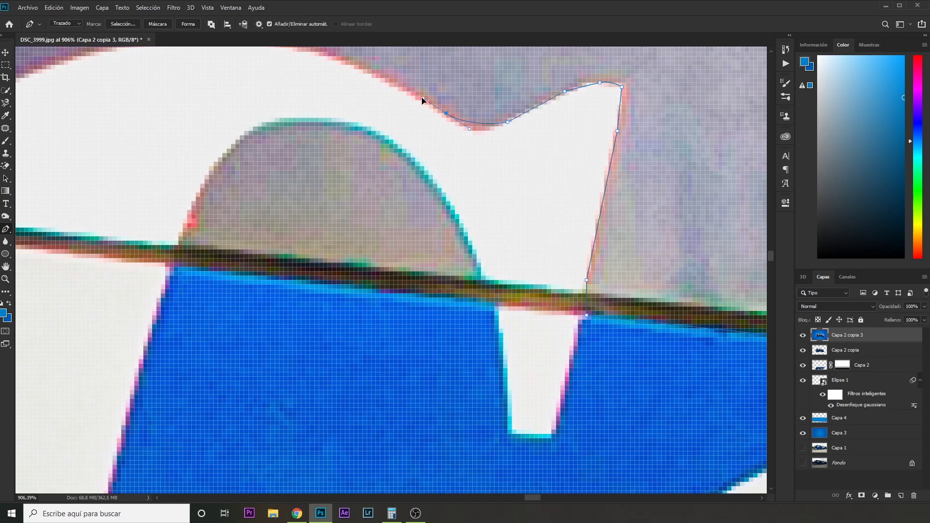
Continue the path with curved anchors along the white letter's rounded edge.
{"action": "mouse_move", "coordinate": [218, 53]}
{"action": "left_mouse_down"}
{"action": "mouse_move", "coordinate": [436, 156]}
{"action": "mouse_move", "coordinate": [306, 143]}
{"action": "left_mouse_up"}
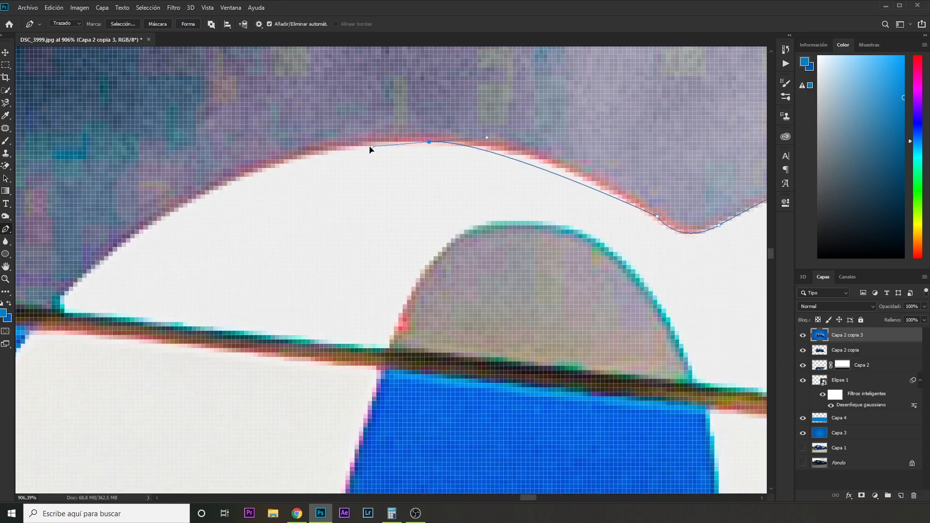
{"action": "left_click_drag", "start_coordinate": [344, 187], "coordinate": [438, 166]}
{"action": "left_click_drag", "start_coordinate": [263, 188], "coordinate": [144, 260]}
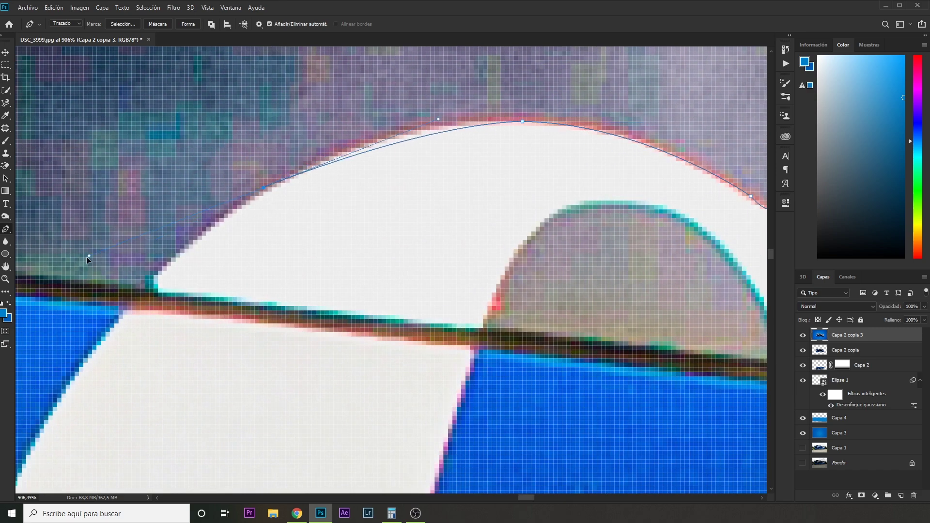
{"action": "left_click_drag", "start_coordinate": [325, 161], "coordinate": [247, 202]}
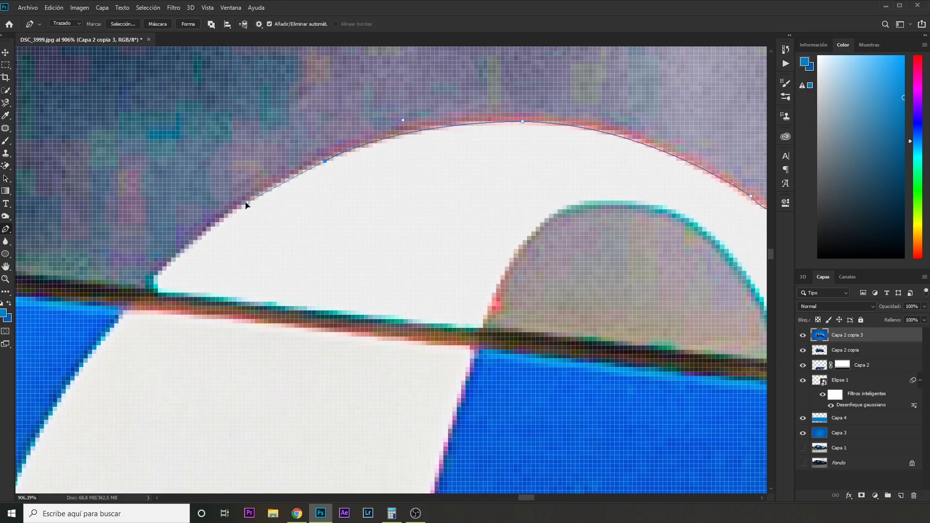
{"action": "left_click_drag", "start_coordinate": [175, 254], "coordinate": [121, 300]}
{"action": "scroll", "coordinate": [129, 311], "scroll_direction": "down", "scroll_amount": 2}
{"action": "scroll", "coordinate": [249, 286], "scroll_direction": "down", "scroll_amount": 2}
{"action": "scroll", "coordinate": [187, 280], "scroll_direction": "down", "scroll_amount": 2}
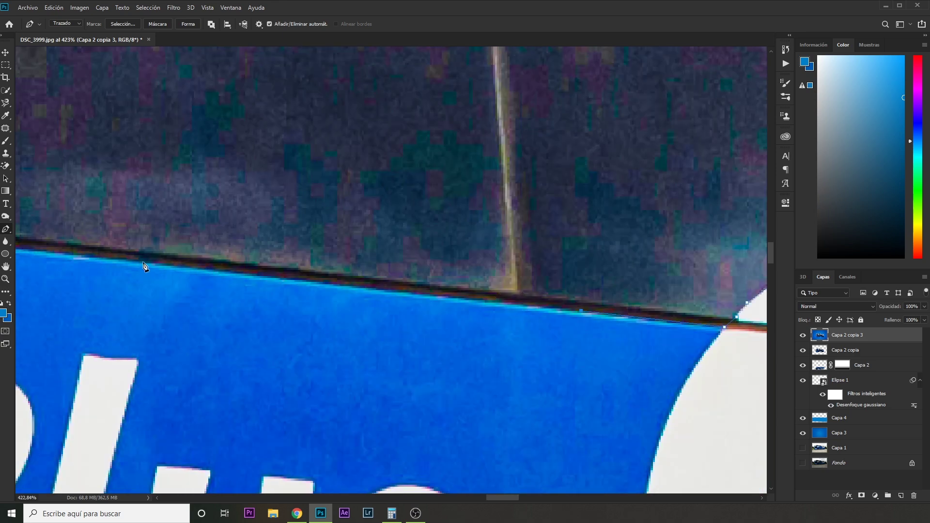
{"action": "scroll", "coordinate": [146, 266], "scroll_direction": "down", "scroll_amount": 2}
Trace the path around the logo's white arc and up to the roof line.
{"action": "left_click_drag", "start_coordinate": [391, 319], "coordinate": [631, 347]}
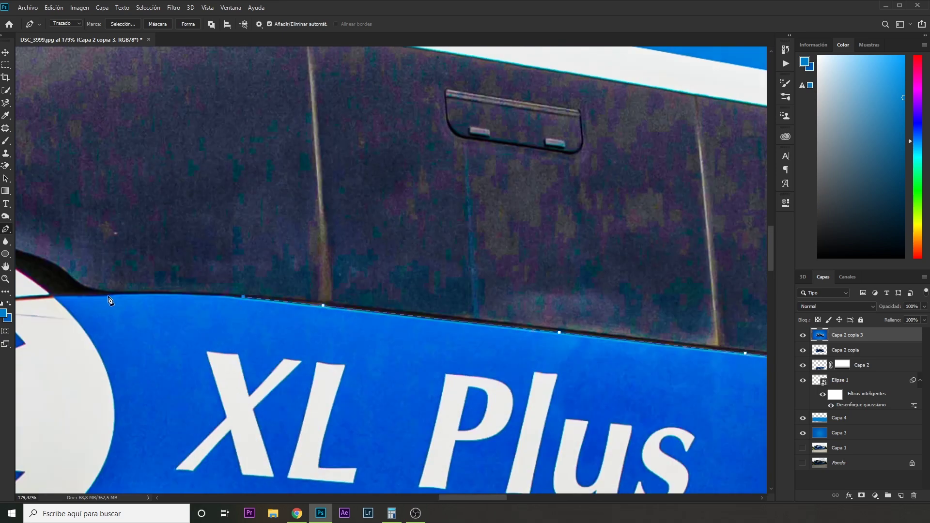
{"action": "left_click_drag", "start_coordinate": [62, 297], "coordinate": [280, 297]}
{"action": "scroll", "coordinate": [525, 322], "scroll_direction": "up", "scroll_amount": 4}
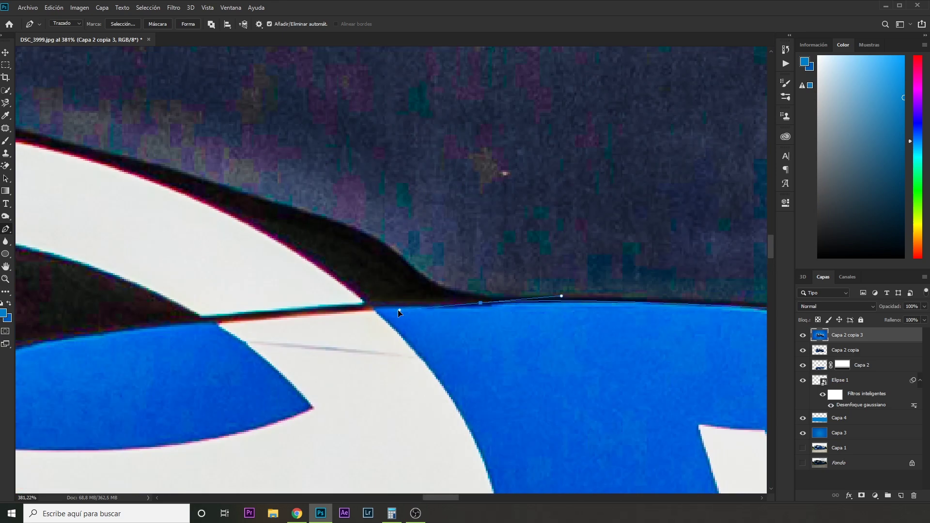
{"action": "left_click", "coordinate": [372, 307]}
{"action": "mouse_move", "coordinate": [274, 242]}
{"action": "left_mouse_down"}
{"action": "mouse_move", "coordinate": [610, 308]}
{"action": "mouse_move", "coordinate": [548, 287]}
{"action": "left_mouse_up"}
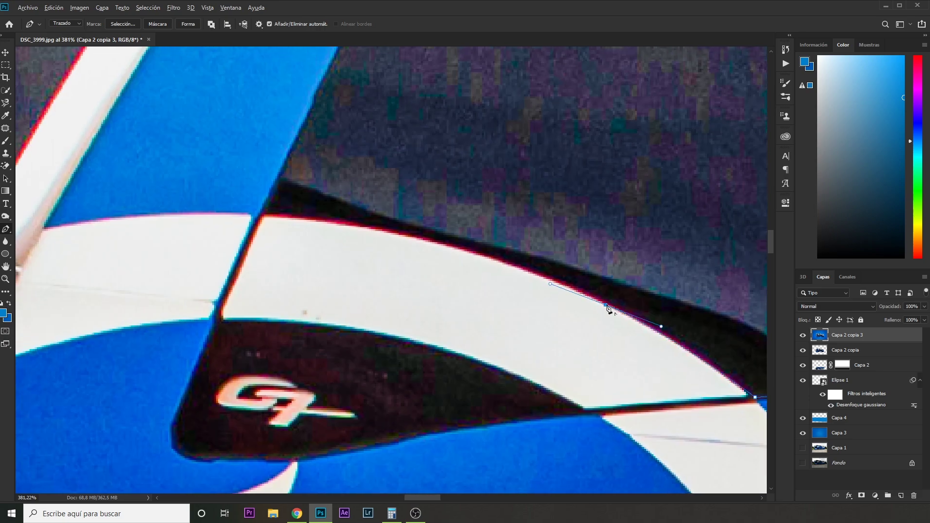
{"action": "left_click_drag", "start_coordinate": [363, 226], "coordinate": [276, 221]}
{"action": "left_click", "coordinate": [268, 216]}
{"action": "scroll", "coordinate": [291, 193], "scroll_direction": "up", "scroll_amount": 5}
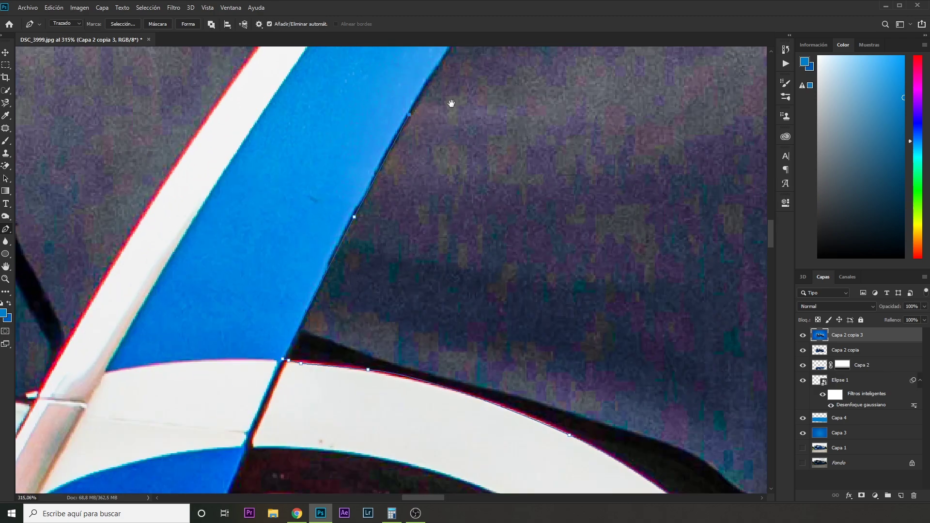
{"action": "left_click_drag", "start_coordinate": [451, 103], "coordinate": [431, 184]}
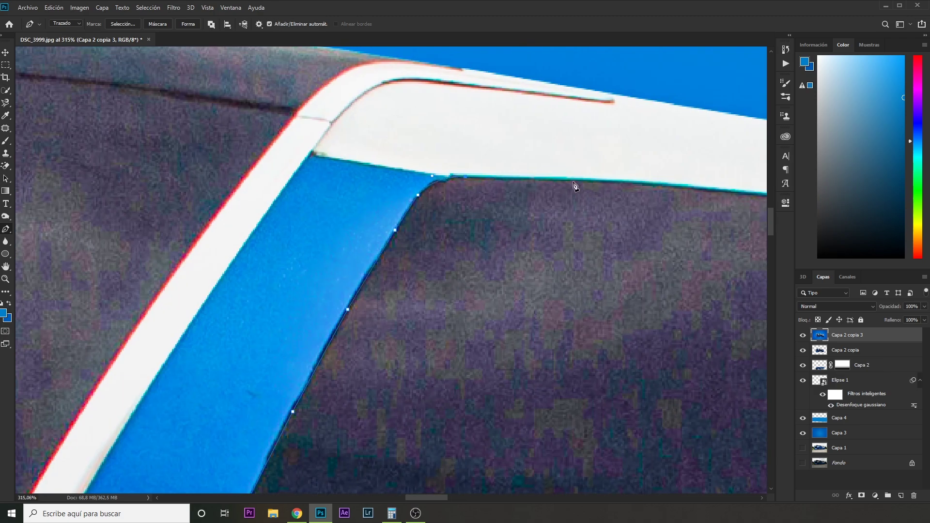
{"action": "left_click_drag", "start_coordinate": [574, 186], "coordinate": [401, 212]}
{"action": "left_click", "coordinate": [503, 218]}
Add anchors along the roof edge past the door seam to the final roof point.
{"action": "scroll", "coordinate": [429, 225], "scroll_direction": "right", "scroll_amount": 5}
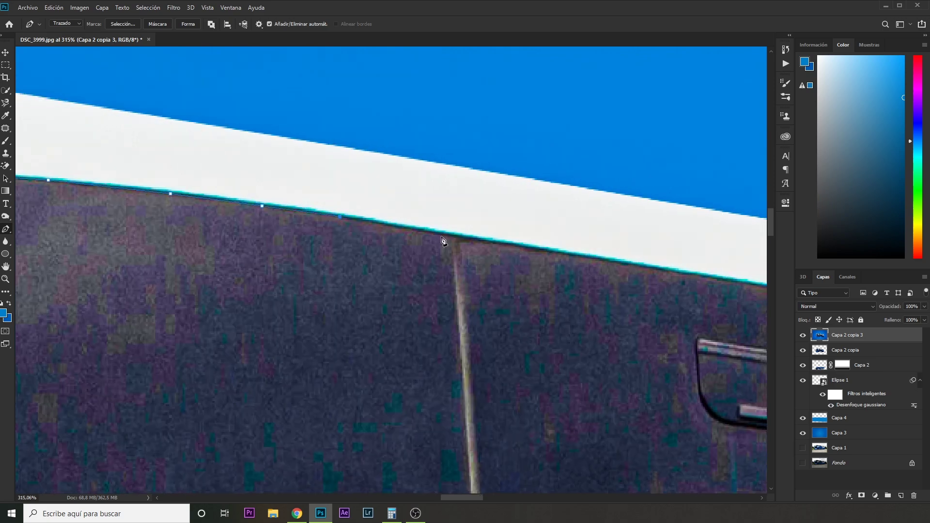
{"action": "left_click", "coordinate": [569, 254]}
{"action": "scroll", "coordinate": [483, 264], "scroll_direction": "right", "scroll_amount": 3}
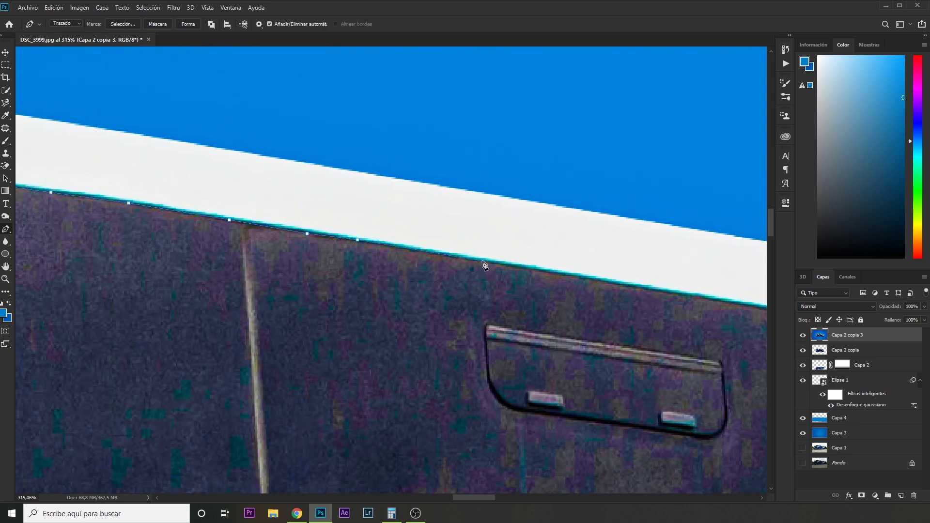
{"action": "left_click", "coordinate": [558, 274]}
{"action": "left_click_drag", "start_coordinate": [656, 285], "coordinate": [412, 246]}
{"action": "left_click", "coordinate": [591, 282]}
{"action": "scroll", "coordinate": [491, 309], "scroll_direction": "up", "scroll_amount": 2}
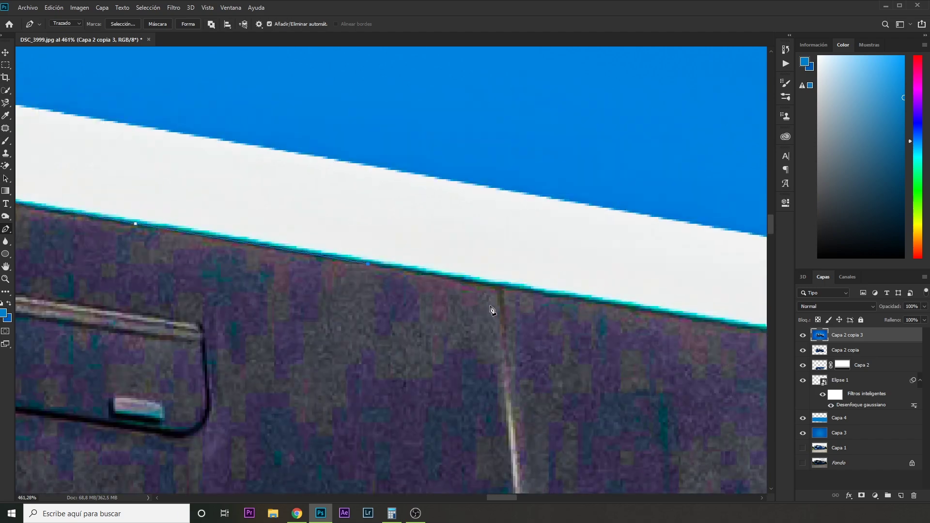
{"action": "left_click", "coordinate": [535, 291]}
{"action": "left_click_drag", "start_coordinate": [712, 335], "coordinate": [396, 309]}
{"action": "left_click", "coordinate": [682, 351]}
{"action": "scroll", "coordinate": [681, 351], "scroll_direction": "up", "scroll_amount": 2}
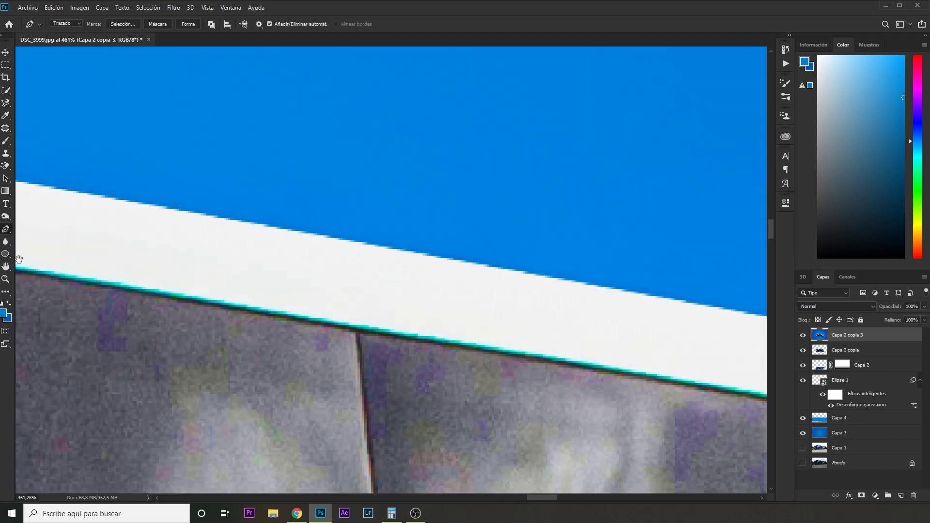
{"action": "scroll", "coordinate": [173, 301], "scroll_direction": "up", "scroll_amount": 1}
{"action": "scroll", "coordinate": [527, 379], "scroll_direction": "up", "scroll_amount": 1}
{"action": "scroll", "coordinate": [576, 388], "scroll_direction": "down", "scroll_amount": 2}
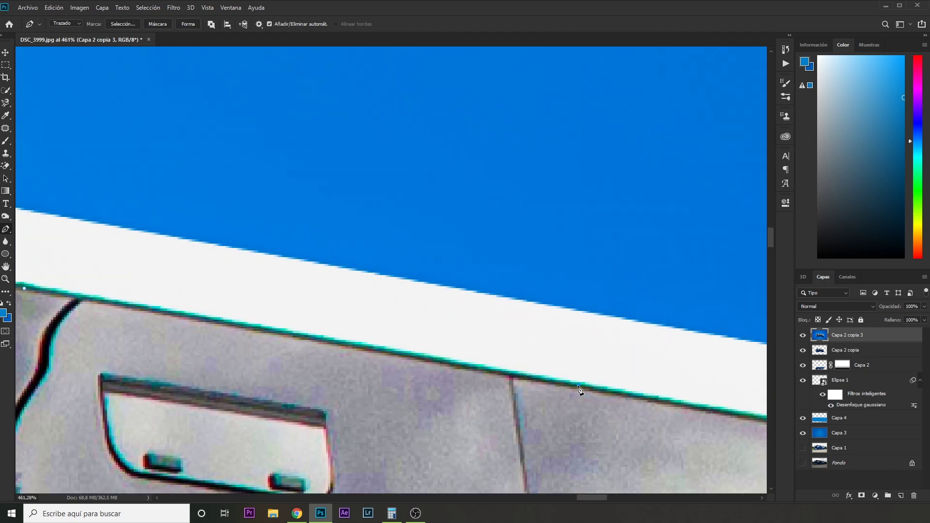
{"action": "scroll", "coordinate": [509, 386], "scroll_direction": "down", "scroll_amount": 2}
{"action": "scroll", "coordinate": [407, 388], "scroll_direction": "down", "scroll_amount": 2}
{"action": "scroll", "coordinate": [304, 353], "scroll_direction": "down", "scroll_amount": 4}
{"action": "scroll", "coordinate": [304, 353], "scroll_direction": "up", "scroll_amount": 5}
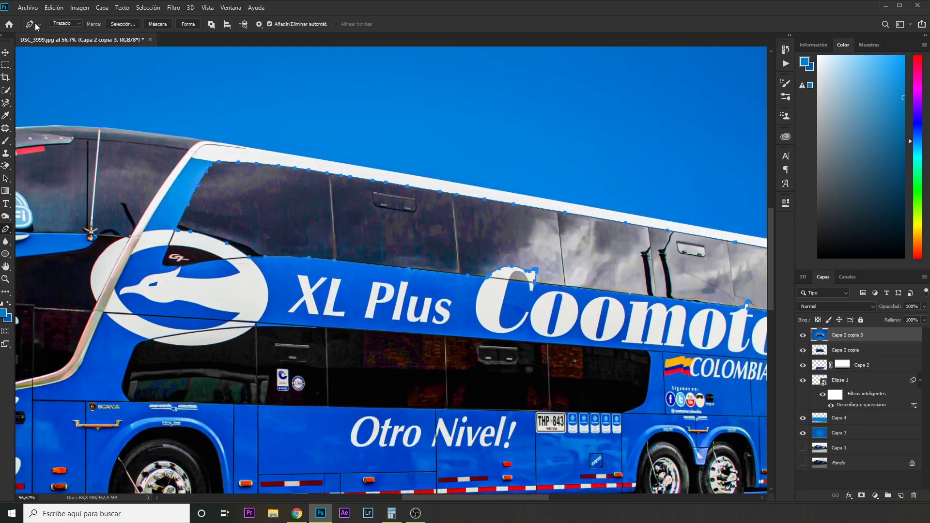
{"action": "scroll", "coordinate": [621, 395], "scroll_direction": "up", "scroll_amount": 4}
Close the path with curved anchors over the logo dome down to the band.
{"action": "left_click", "coordinate": [607, 387]}
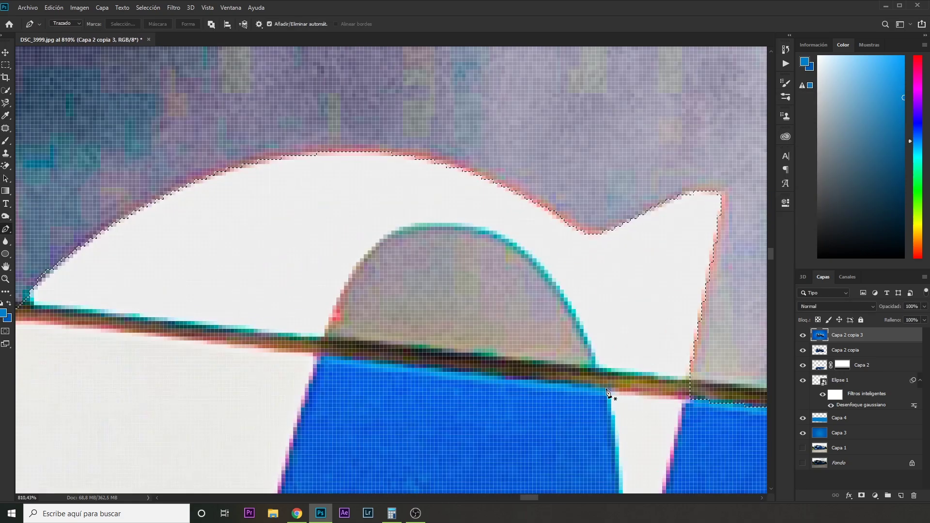
{"action": "left_click", "coordinate": [532, 261]}
{"action": "left_click_drag", "start_coordinate": [474, 226], "coordinate": [341, 225]}
{"action": "key", "text": "ctrl+z"}
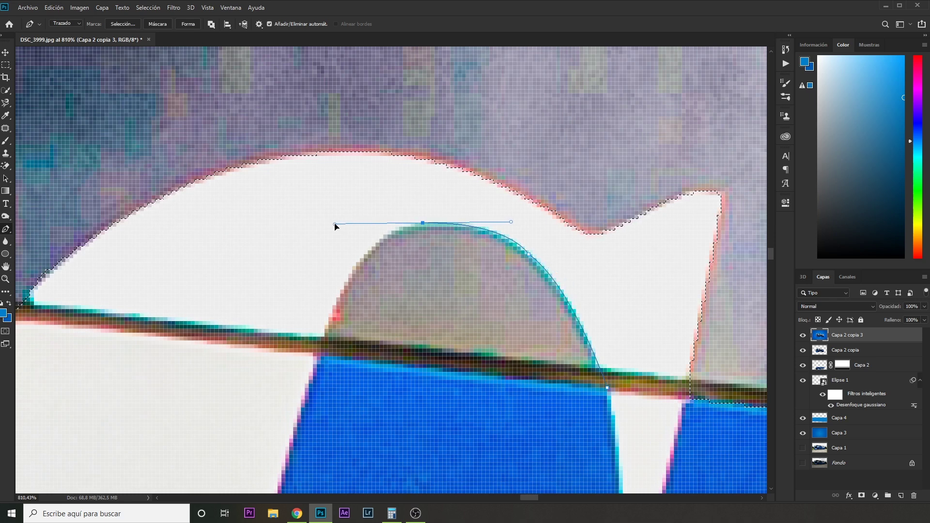
{"action": "left_click_drag", "start_coordinate": [343, 285], "coordinate": [318, 343]}
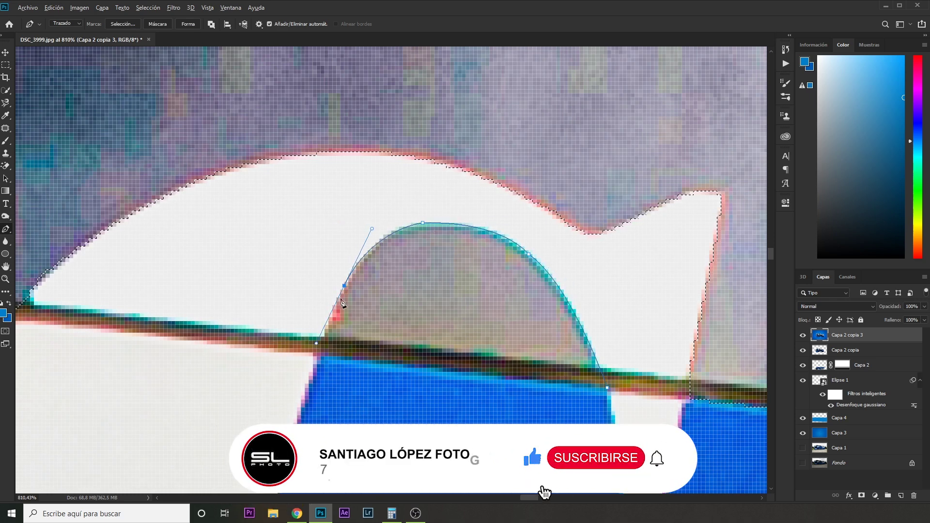
{"action": "left_click", "coordinate": [324, 333]}
Convert the finished path into an active selection and zoom out.
{"action": "right_click", "coordinate": [492, 332]}
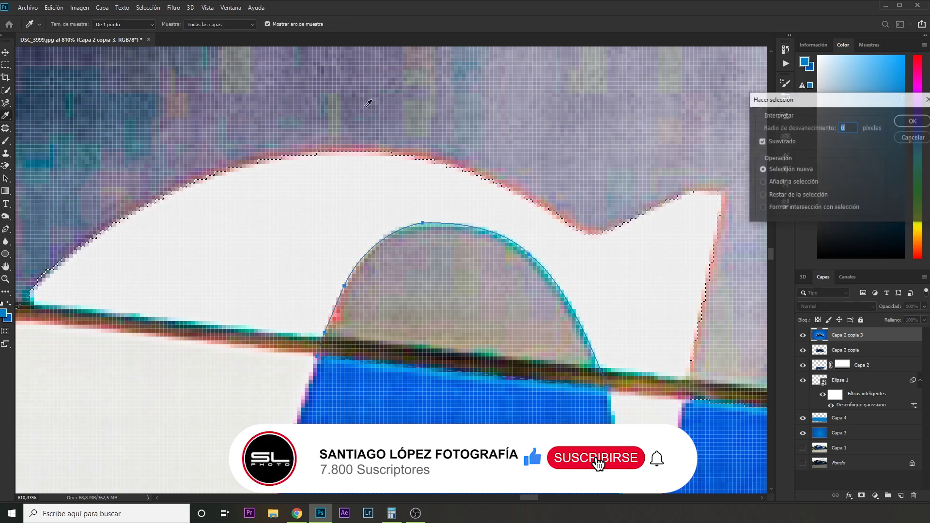
{"action": "key", "text": "Return"}
{"action": "scroll", "coordinate": [452, 356], "scroll_direction": "down", "scroll_amount": 10, "text": "alt"}
{"action": "scroll", "coordinate": [453, 355], "scroll_direction": "down", "scroll_amount": 4, "text": "alt"}
{"action": "scroll", "coordinate": [453, 356], "scroll_direction": "down", "scroll_amount": 2, "text": "alt"}
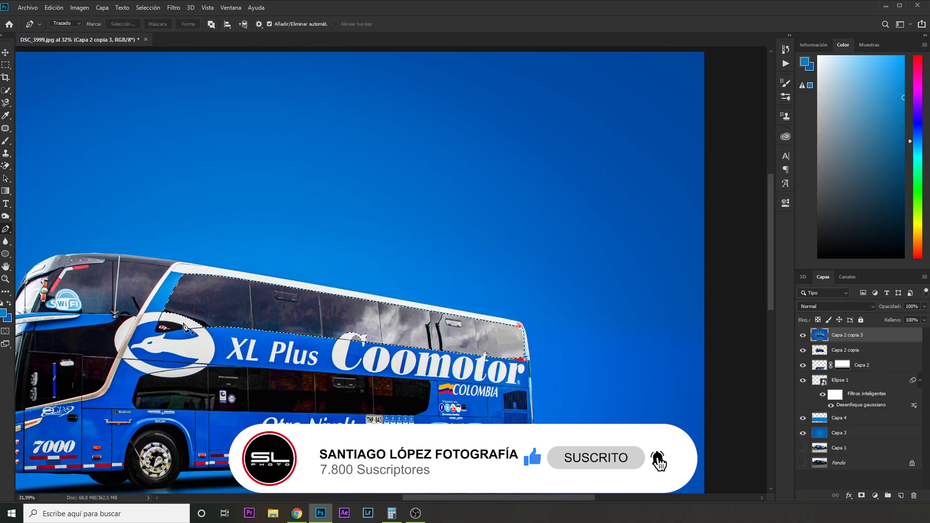
Add a Levels adjustment on the window selection with output white lowered to 40.
{"action": "key", "text": "ctrl+shift+alt+n"}
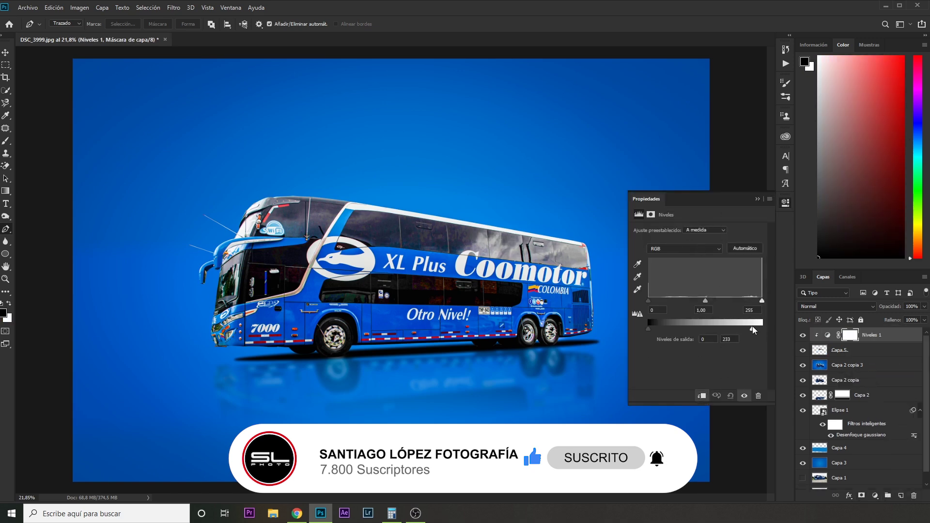
{"action": "left_click_drag", "start_coordinate": [751, 329], "coordinate": [667, 330]}
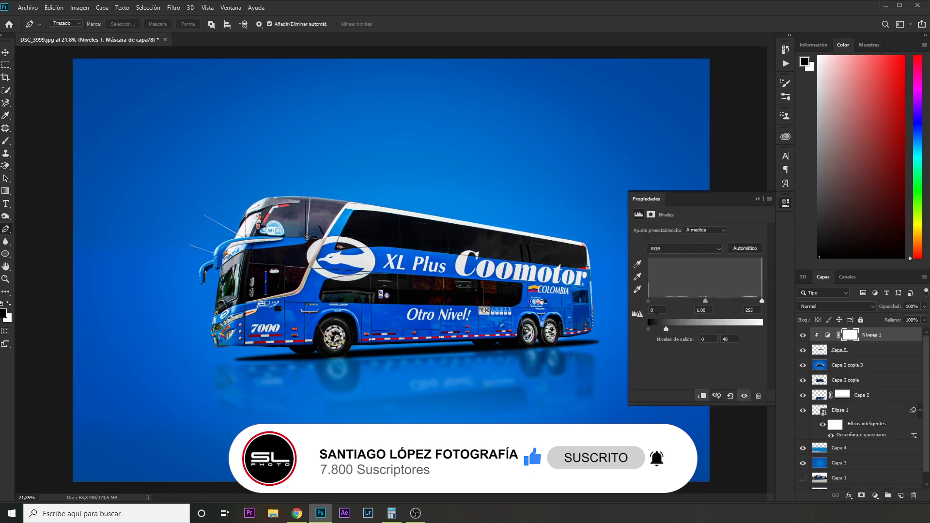
{"action": "left_click", "coordinate": [757, 199]}
{"action": "scroll", "coordinate": [613, 345], "scroll_direction": "down", "scroll_amount": 2}
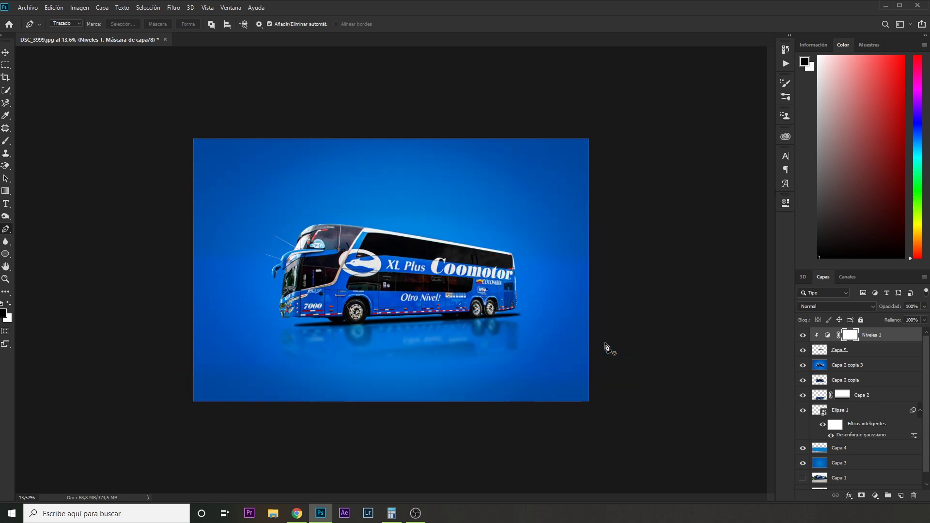
{"action": "left_click", "coordinate": [845, 368]}
Merge the window layers into Niveles 1, then toggle its visibility to compare before and after.
{"action": "key", "text": "ctrl+e"}
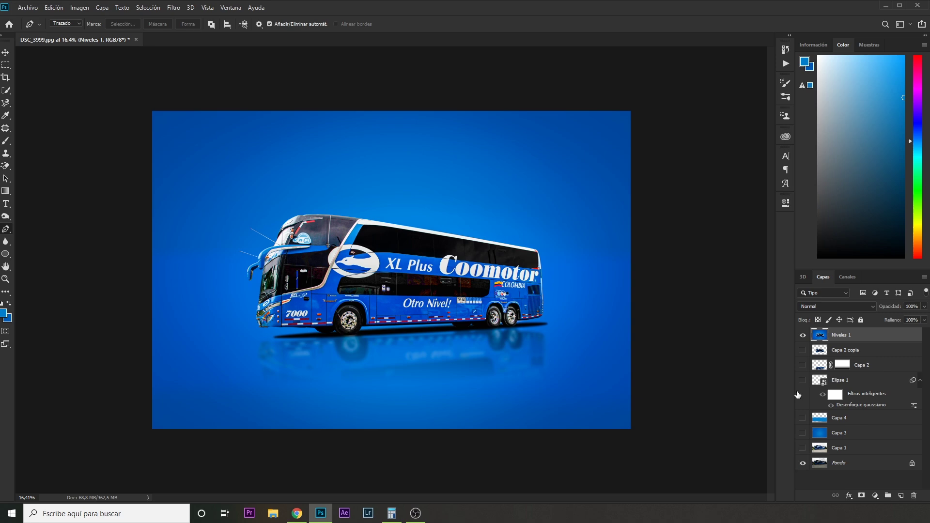
{"action": "left_click", "coordinate": [802, 335]}
{"action": "left_click", "coordinate": [802, 335]}
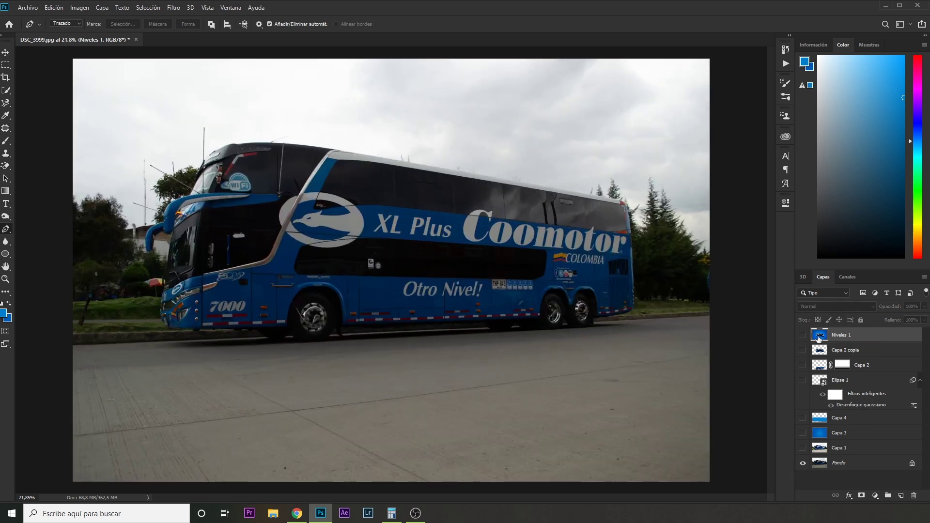
{"action": "left_click", "coordinate": [802, 334]}
{"action": "left_click", "coordinate": [802, 336]}
{"action": "left_click", "coordinate": [802, 335]}
{"action": "left_click", "coordinate": [802, 336]}
{"action": "left_click", "coordinate": [802, 335]}
{"action": "left_click", "coordinate": [802, 335]}
{"action": "left_click", "coordinate": [802, 335]}
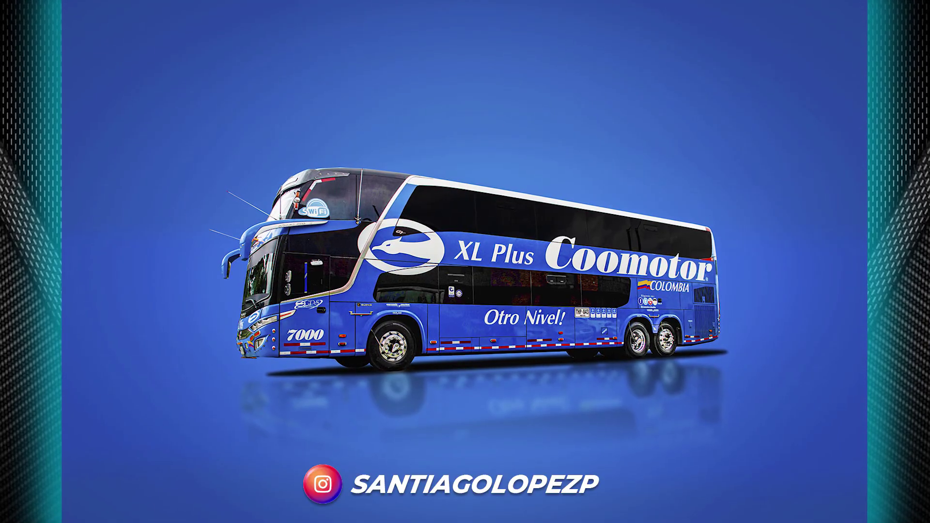